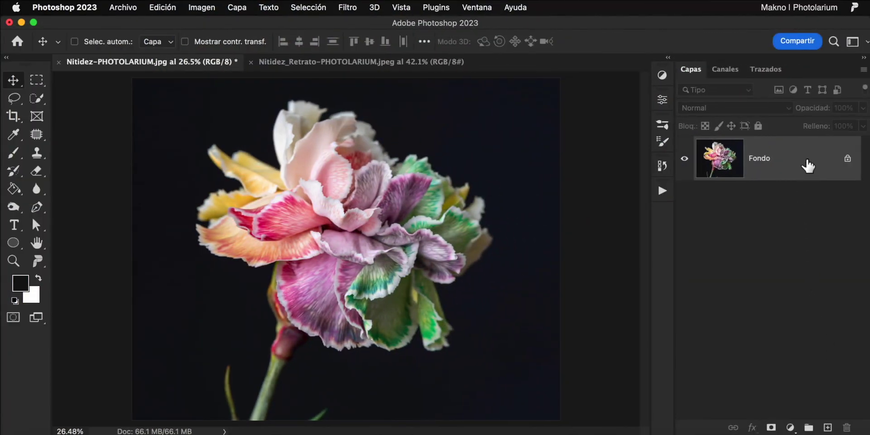
Duplicate the flower background as a layer named 'Version 1' and apply Camera Raw Filter to it
key(super+j)
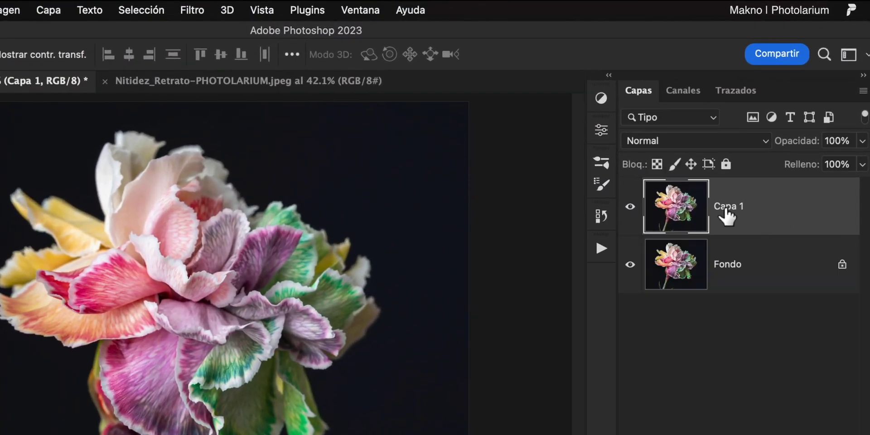
double_click(727, 207)
text(Version 1)
click(800, 218)
click(197, 12)
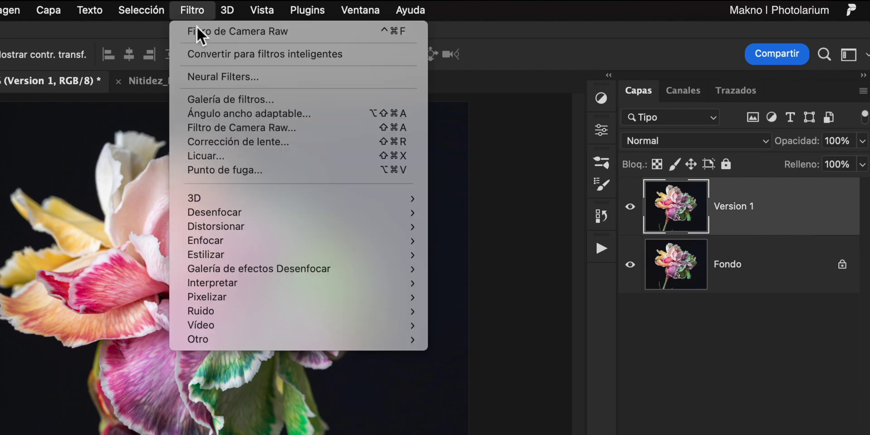
click(323, 130)
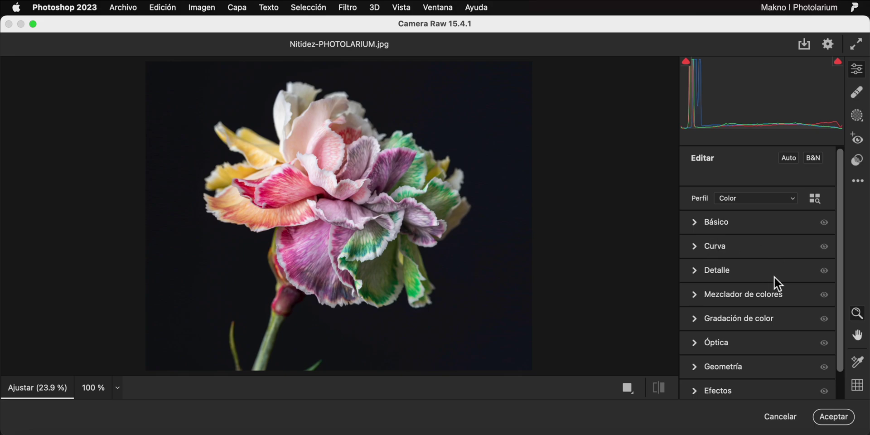
In Camera Raw Detail, set sharpening amount 131, radius 2.4 and detail 34
click(650, 230)
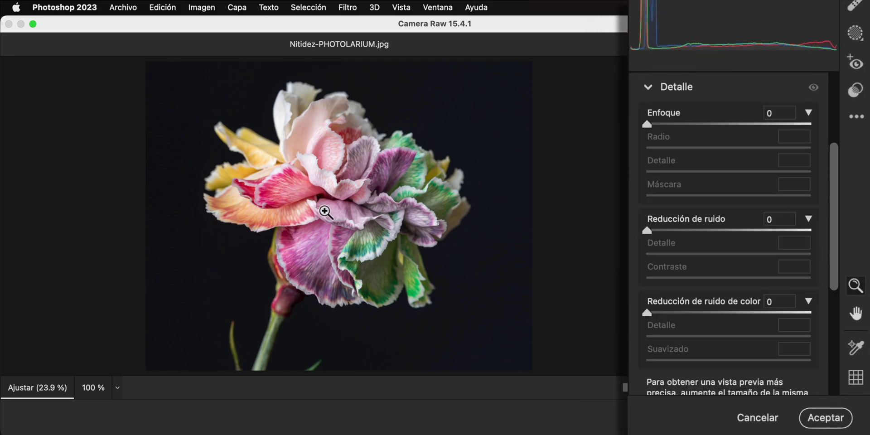
mouse_move(324, 211)
mouse_down()
mouse_move(384, 246)
mouse_move(387, 187)
mouse_move(411, 223)
mouse_up()
key(h)
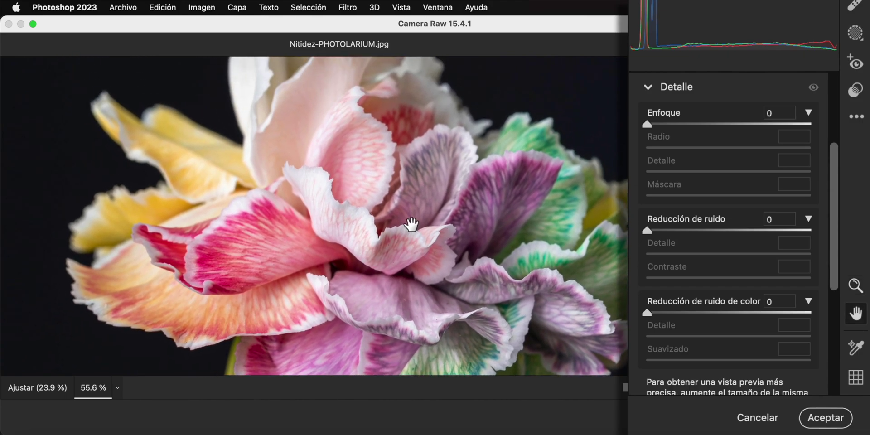
drag(646, 124, 783, 124)
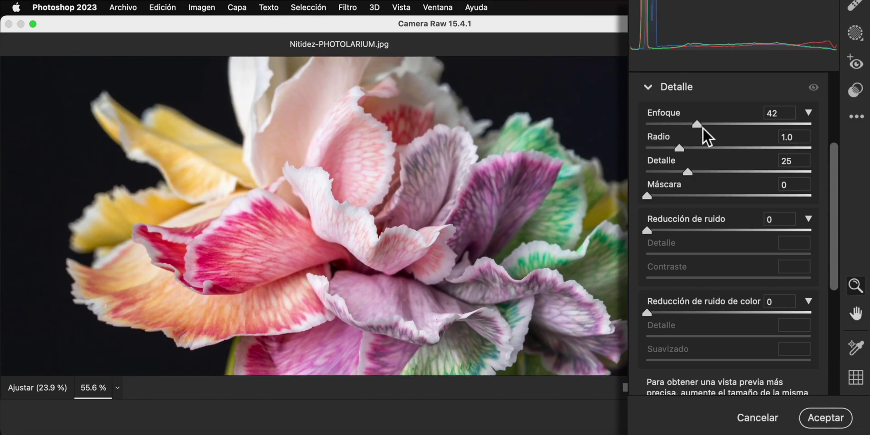
drag(678, 148, 774, 148)
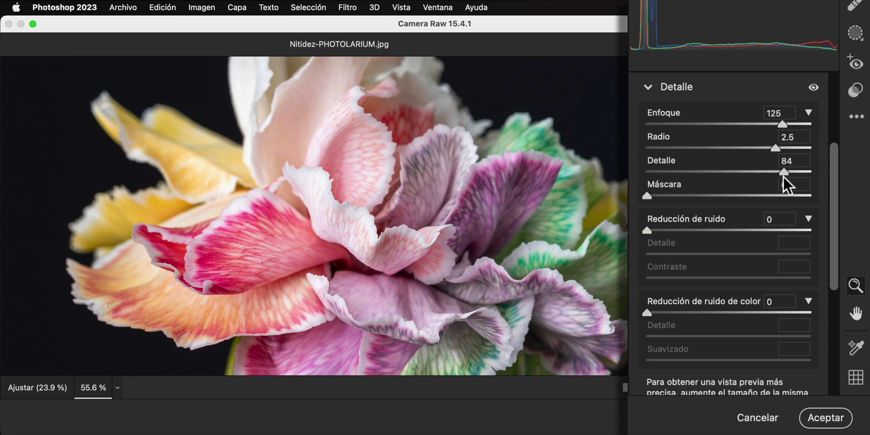
drag(766, 175, 765, 172)
drag(248, 258, 272, 271)
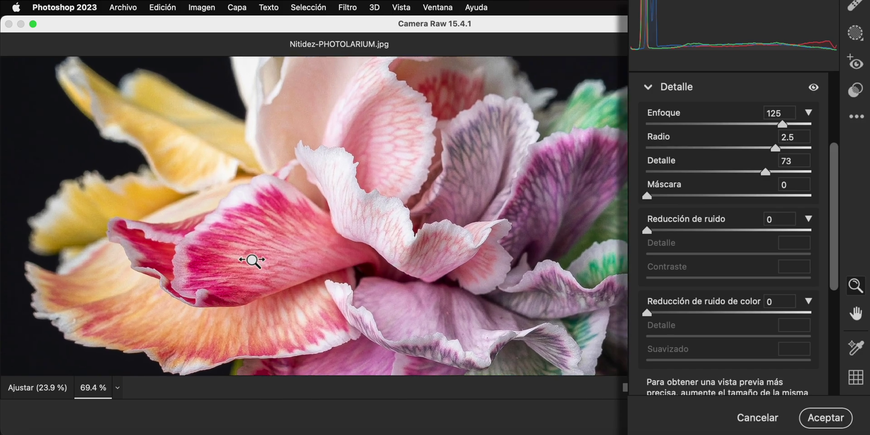
drag(737, 171, 707, 172)
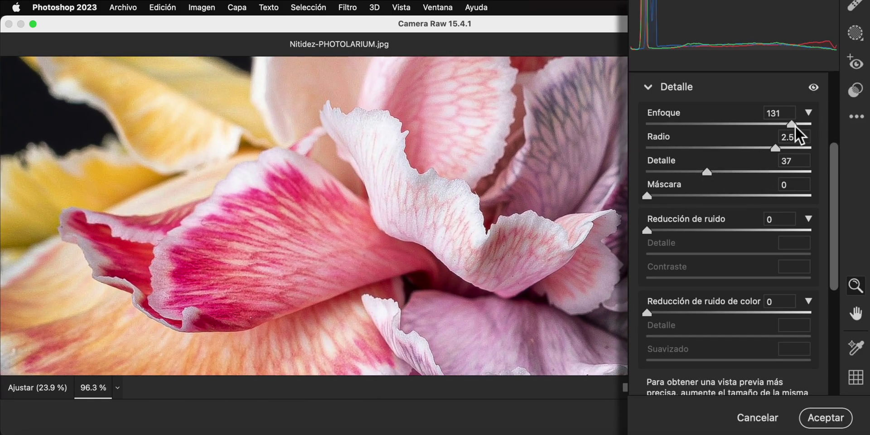
drag(774, 149, 727, 144)
drag(707, 172, 703, 173)
Add noise reduction of 47, compare before and after, and accept the edits
drag(650, 230, 726, 240)
key(q)
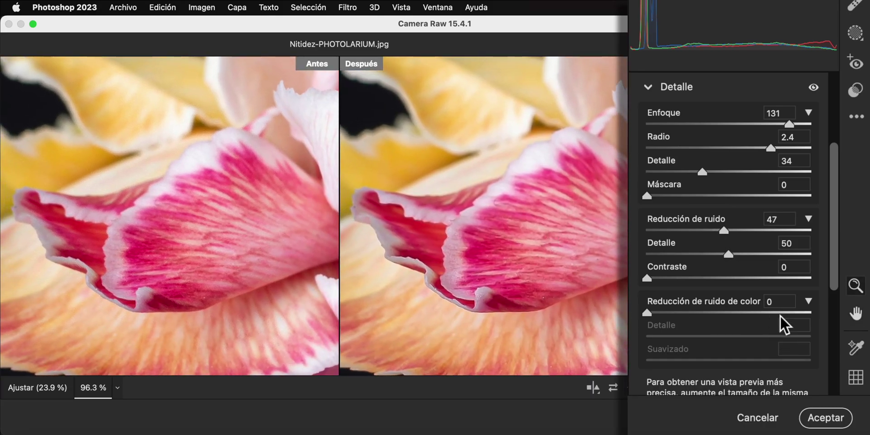
click(821, 419)
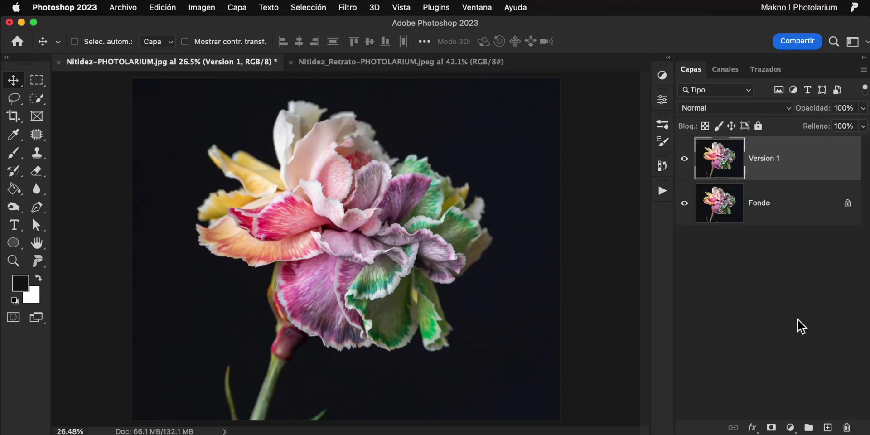
Duplicate the Fondo layer as 'Version 2' and open Camera Raw Filter on it
click(798, 209)
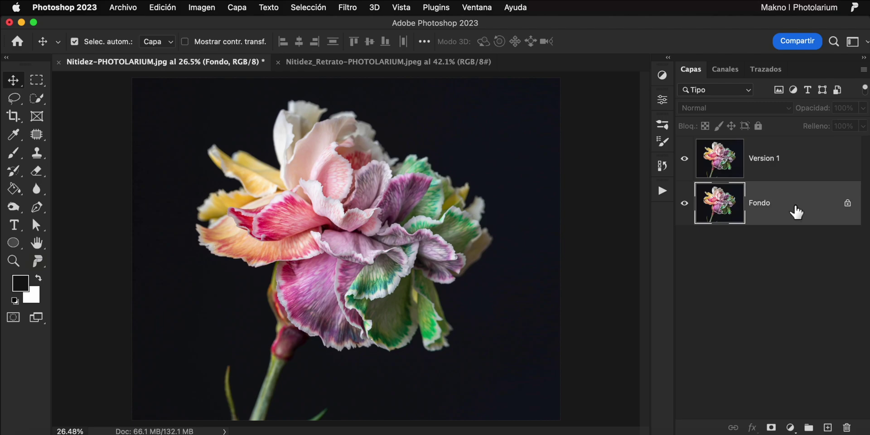
key(super+j)
double_click(757, 204)
text(Version)
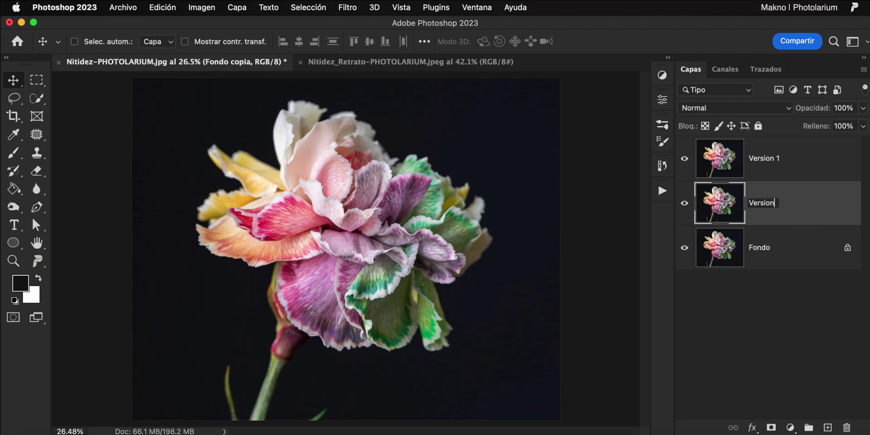
text( 2)
key(Return)
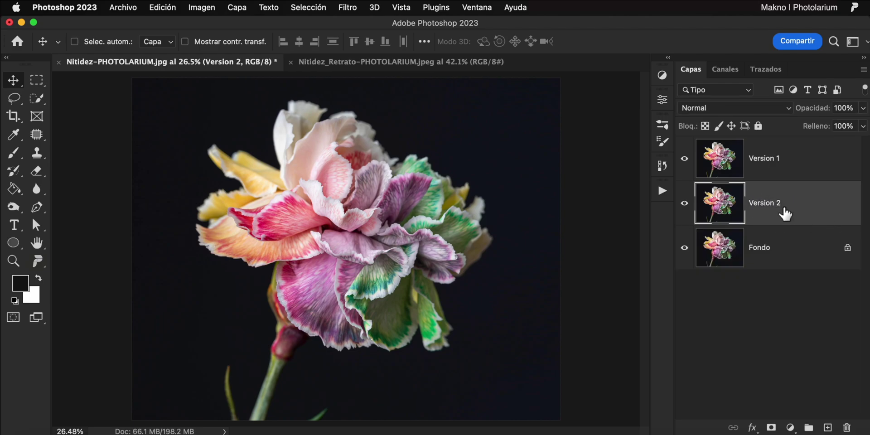
click(347, 7)
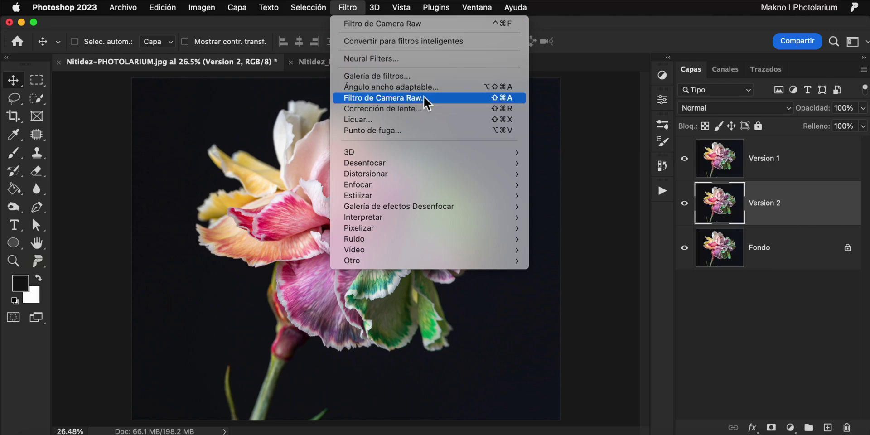
click(425, 98)
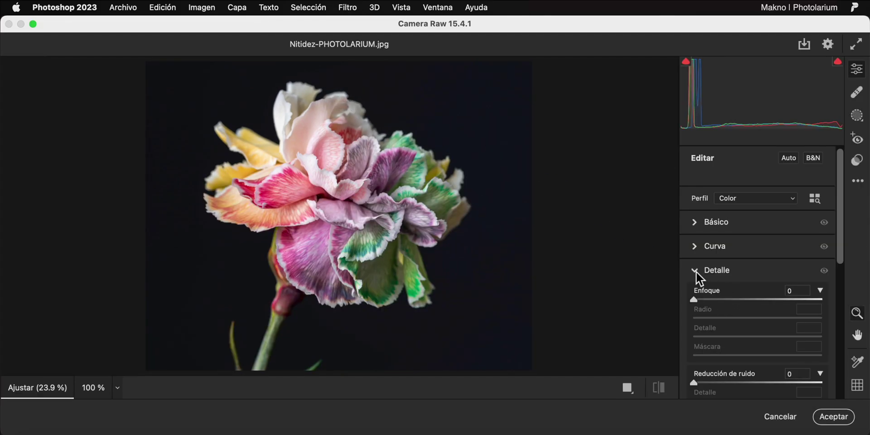
Switch to the Basic panel with a zoomed before/after view of the flower centre
click(696, 271)
click(693, 222)
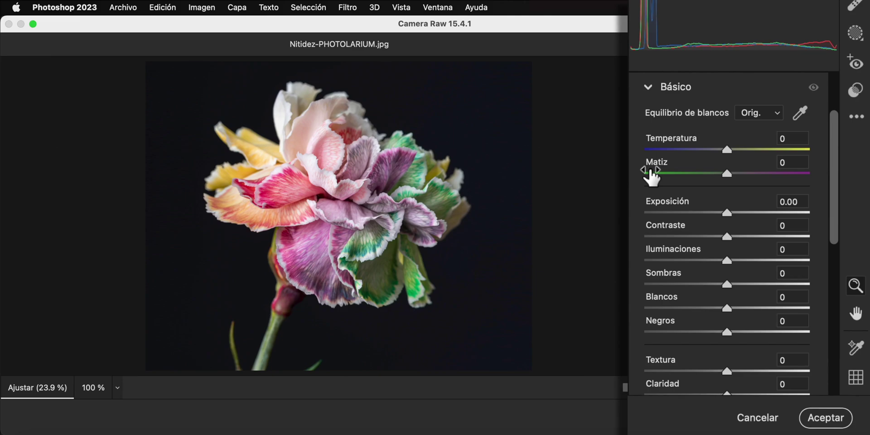
mouse_move(288, 177)
mouse_down()
mouse_move(348, 226)
mouse_move(444, 234)
mouse_up()
key(y)
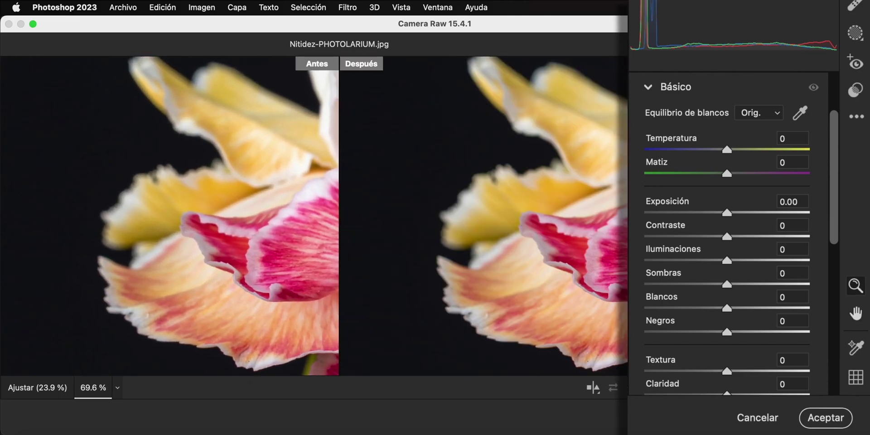
drag(625, 253, 496, 235)
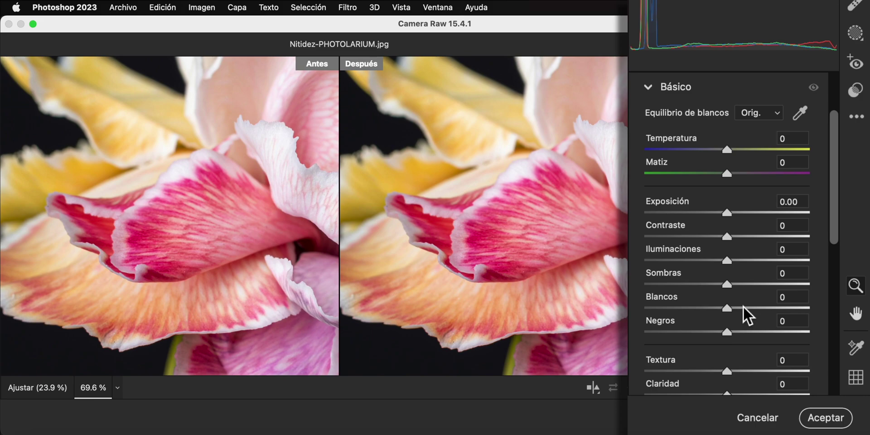
scroll(743, 306, down, 1)
scroll(743, 307, down, 3)
scroll(742, 306, down, 2)
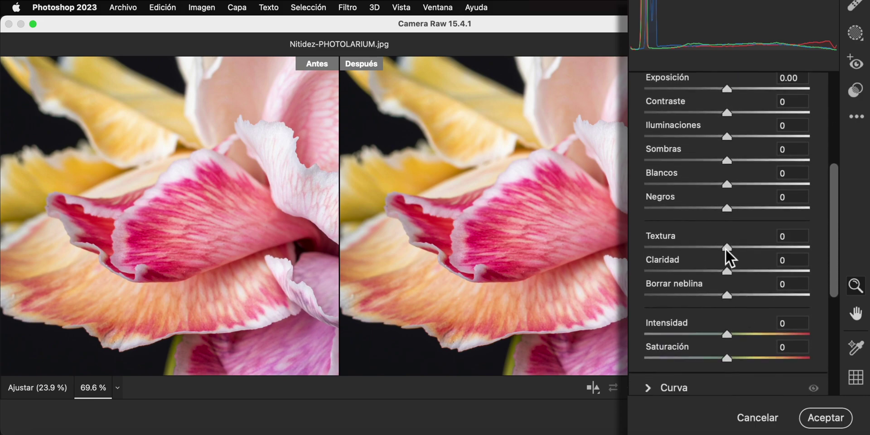
Set Texture to +100 and Clarity to +49, then apply the Camera Raw edits
drag(725, 248, 786, 252)
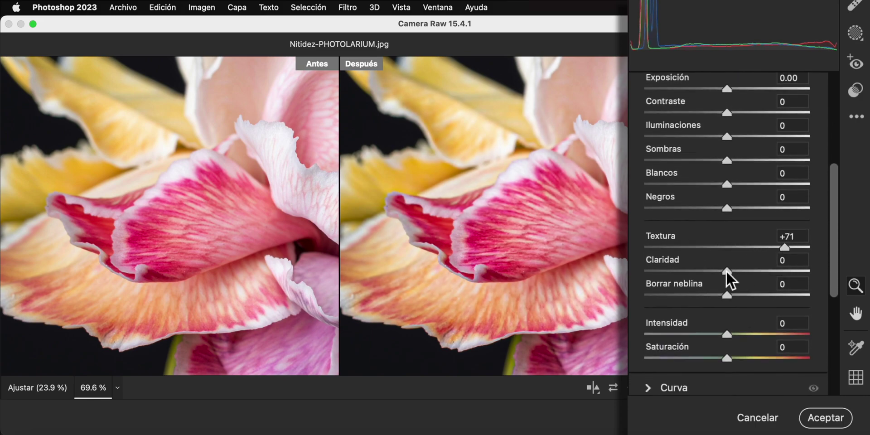
mouse_move(727, 270)
mouse_down()
mouse_move(770, 272)
mouse_move(817, 249)
mouse_up()
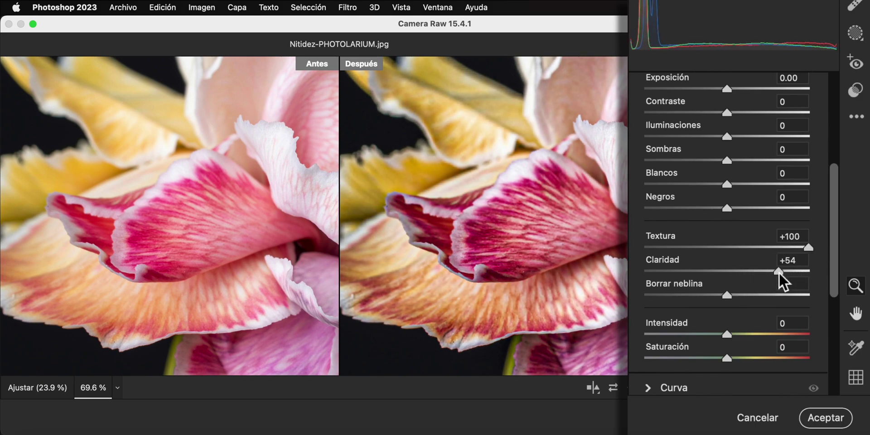
mouse_move(778, 273)
mouse_down()
mouse_move(788, 272)
mouse_move(717, 270)
mouse_move(765, 273)
mouse_up()
scroll(763, 270, up, 1)
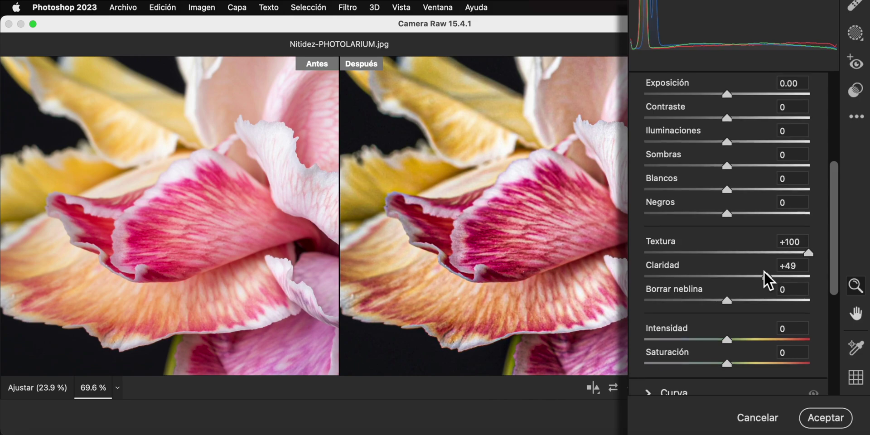
click(813, 418)
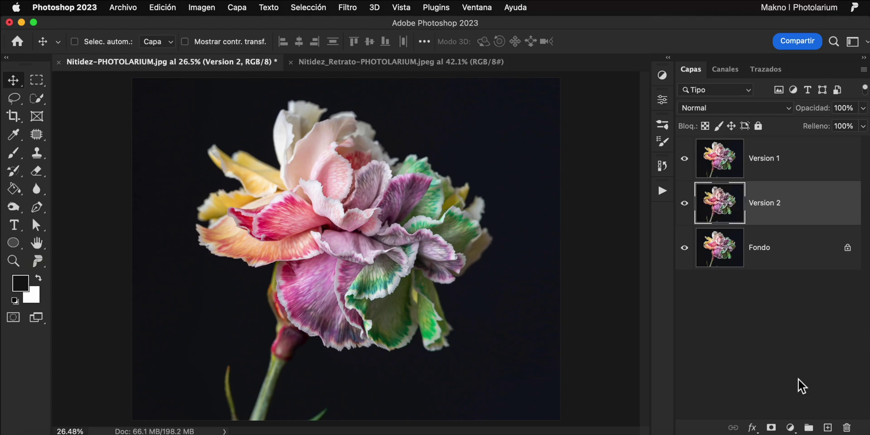
Zoom into the flower centre and compare Version 1, Version 2 and Fondo, then select Fondo
key(z)
drag(287, 225, 338, 254)
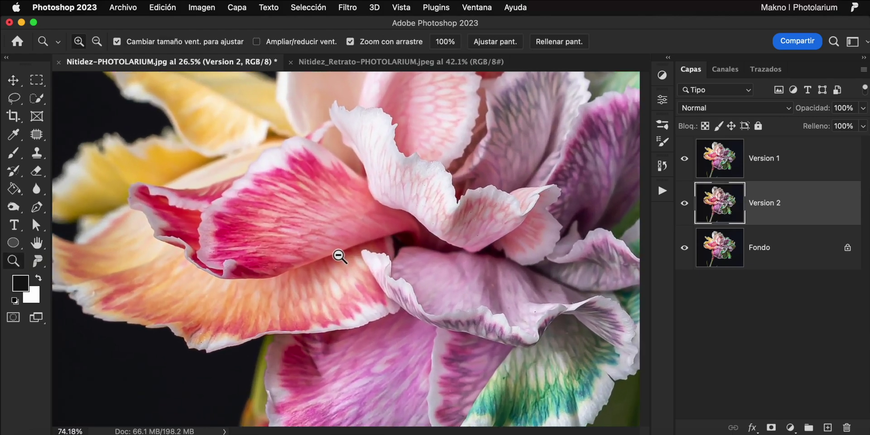
key(v)
alt+click(684, 248)
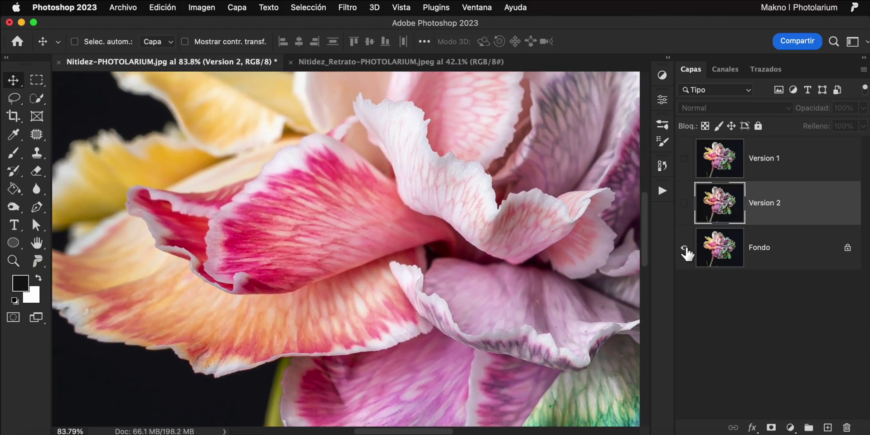
click(684, 158)
click(684, 158)
click(684, 204)
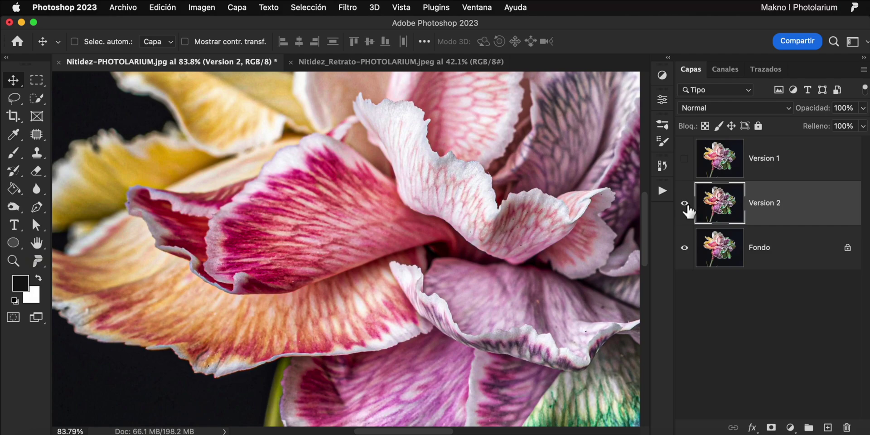
click(684, 203)
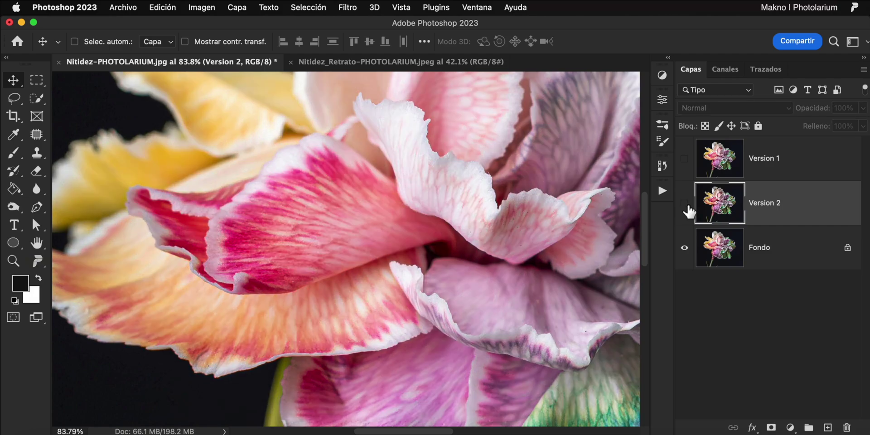
click(786, 267)
Duplicate Fondo and name the copy 'Version 3'
key(ctrl+j)
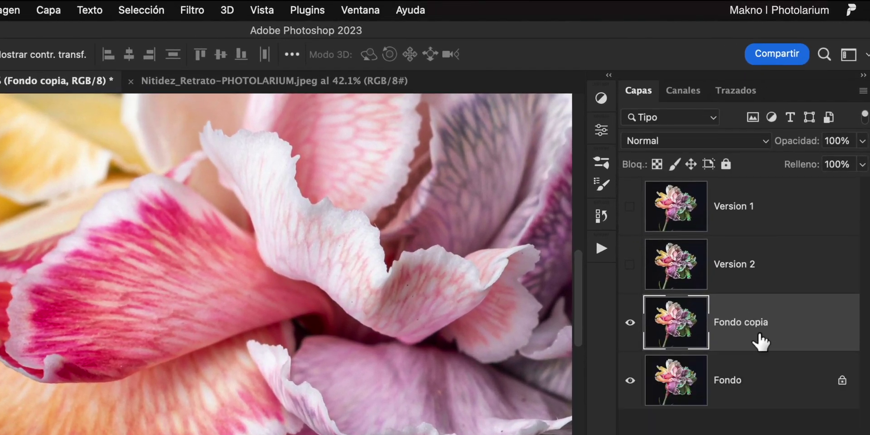
double_click(765, 333)
text(Version 3)
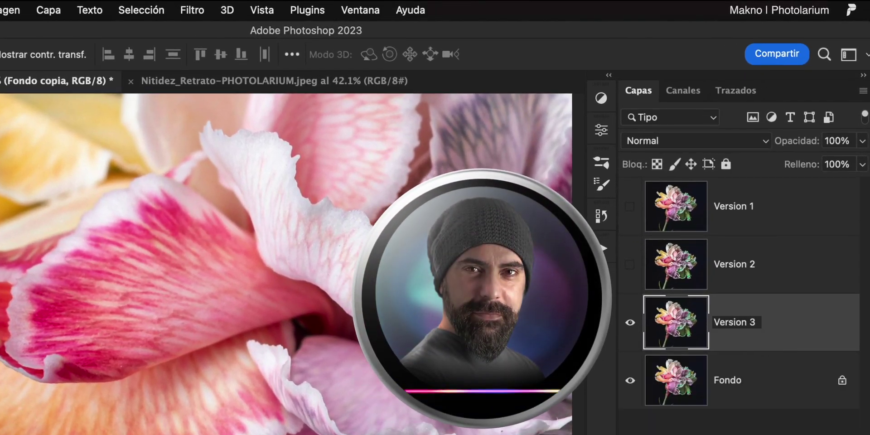
key(Return)
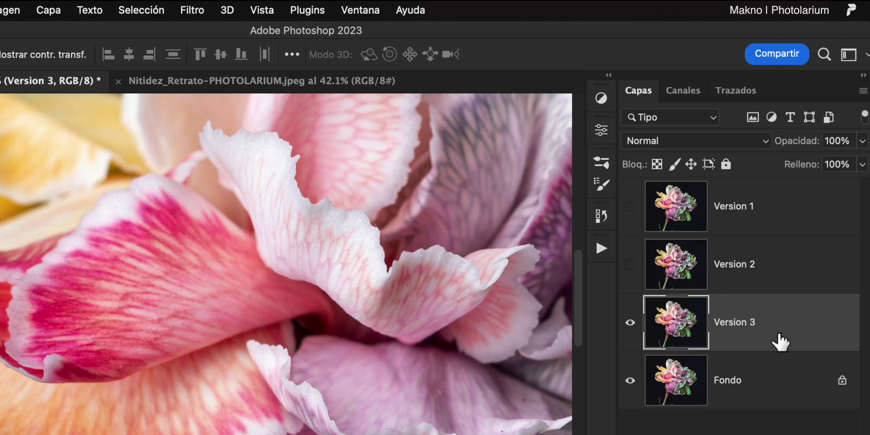
click(191, 11)
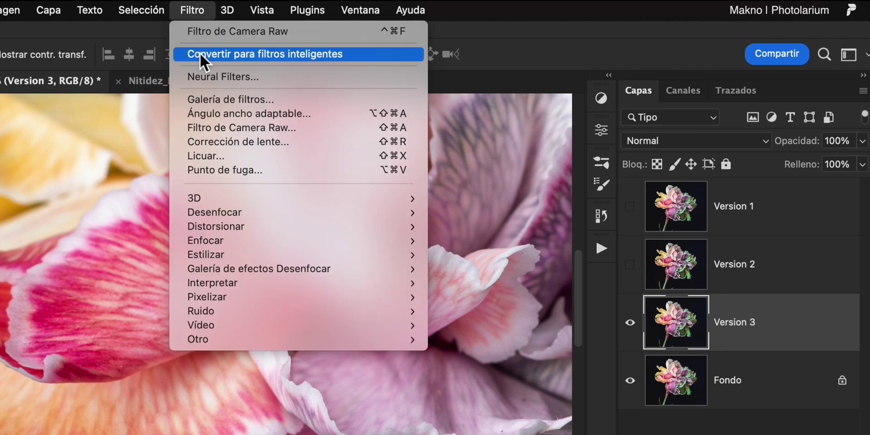
Convert Version 3 to a smart object from the Layers panel menu
click(719, 301)
right_click(719, 301)
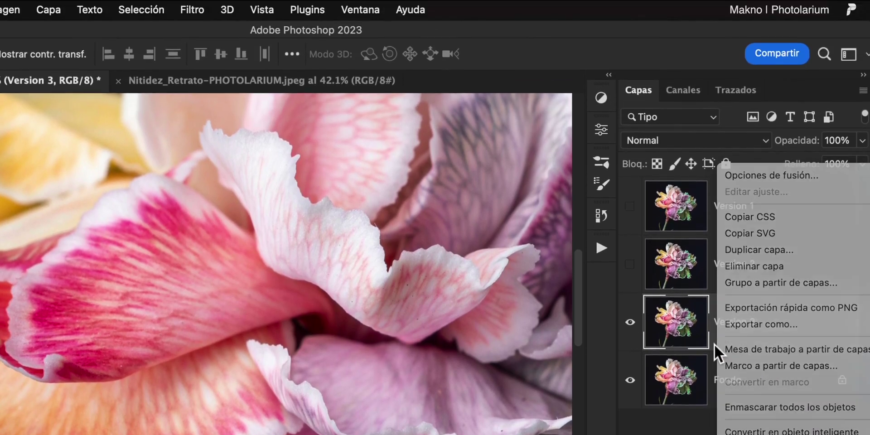
click(713, 344)
click(863, 90)
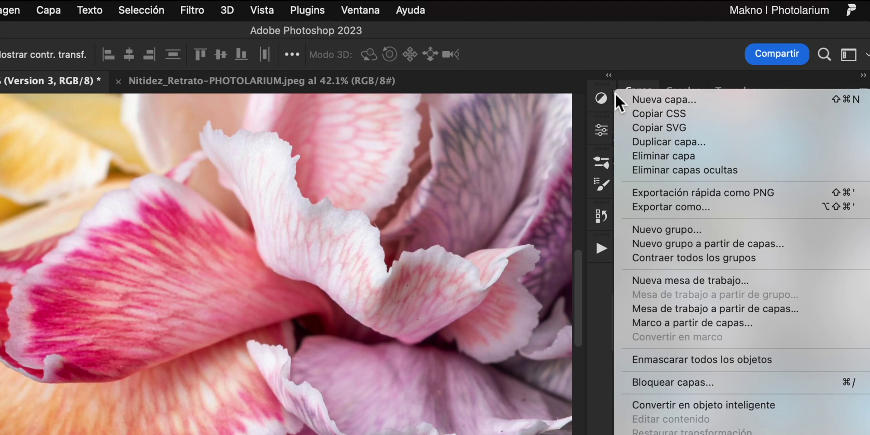
click(643, 405)
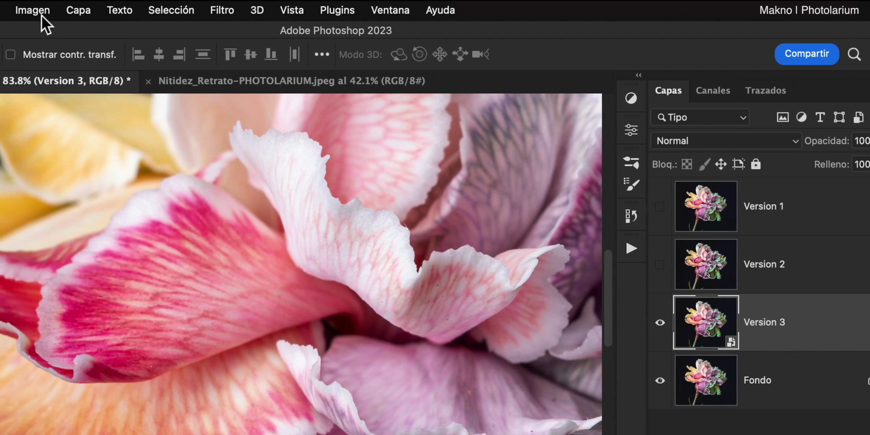
Try Blanco y negro and a Hue/Saturation desaturation on Version 3, cancelling both
click(42, 15)
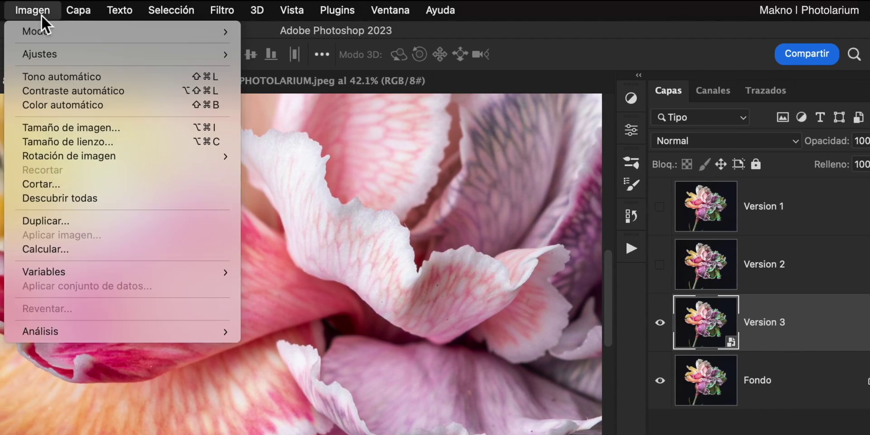
mouse_move(40, 53)
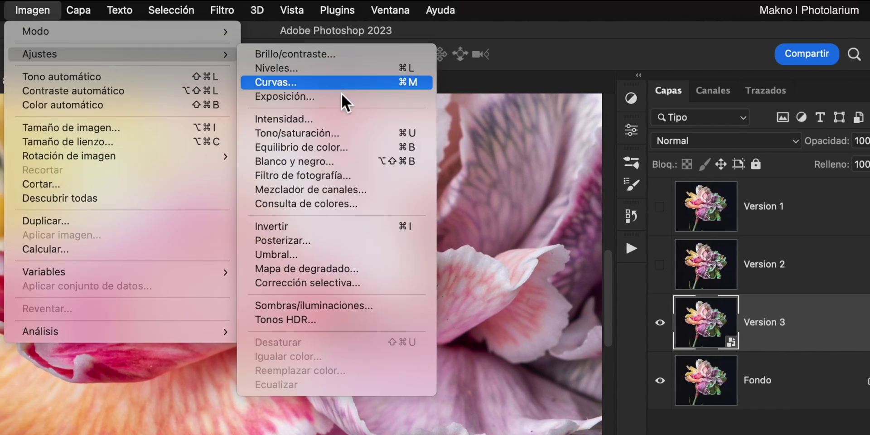
click(357, 161)
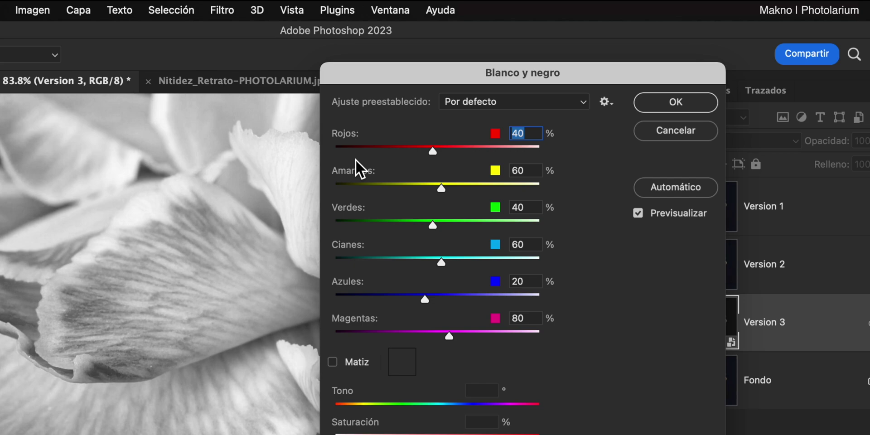
drag(450, 76, 520, 78)
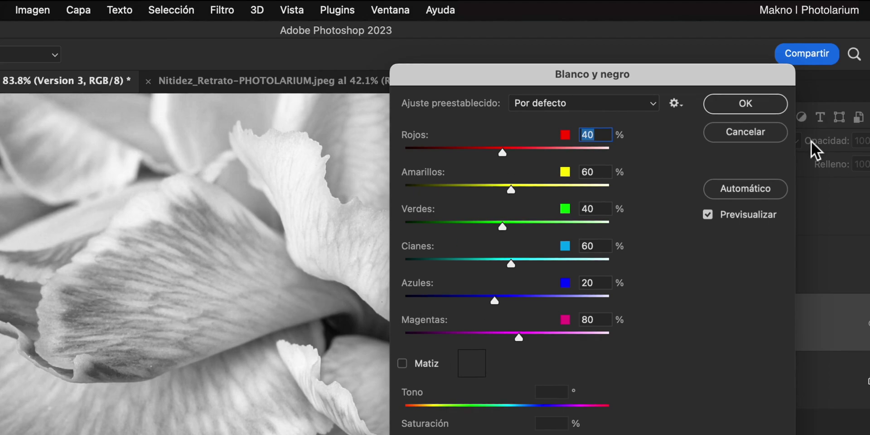
click(749, 134)
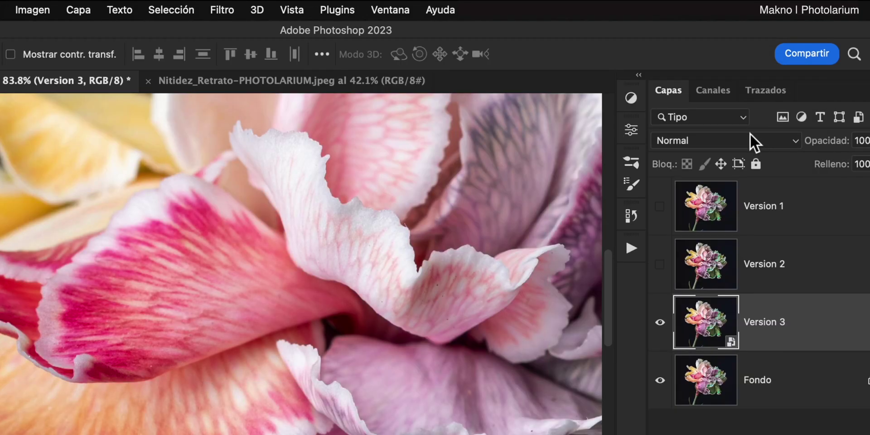
click(32, 12)
mouse_move(38, 54)
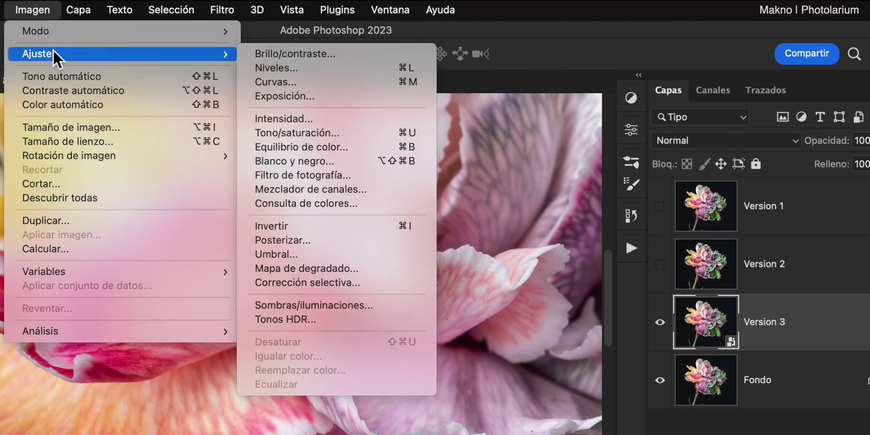
click(333, 132)
drag(473, 258, 364, 260)
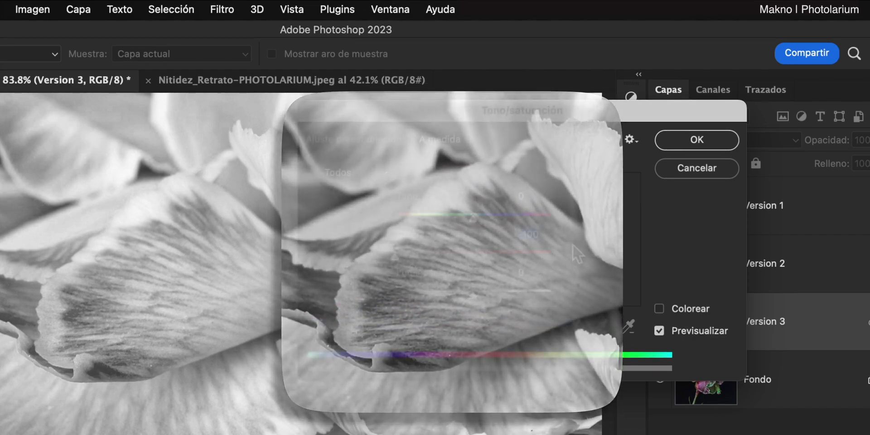
click(687, 172)
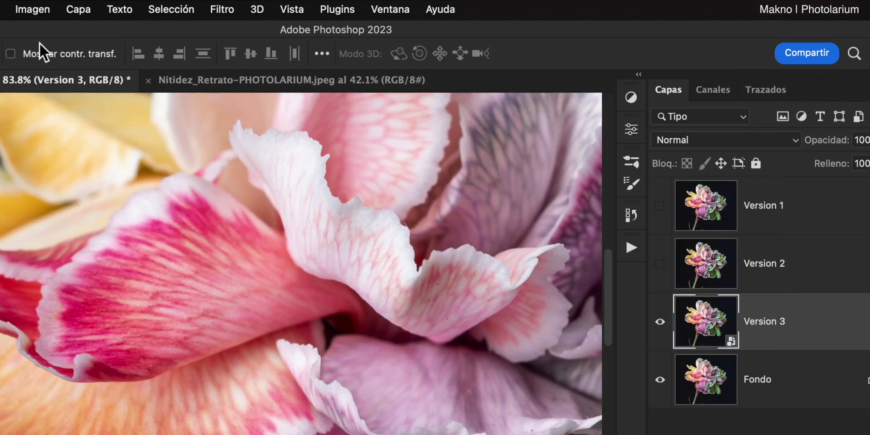
Apply Blanco y negro to Version 3 as a smart filter
click(24, 13)
mouse_move(40, 52)
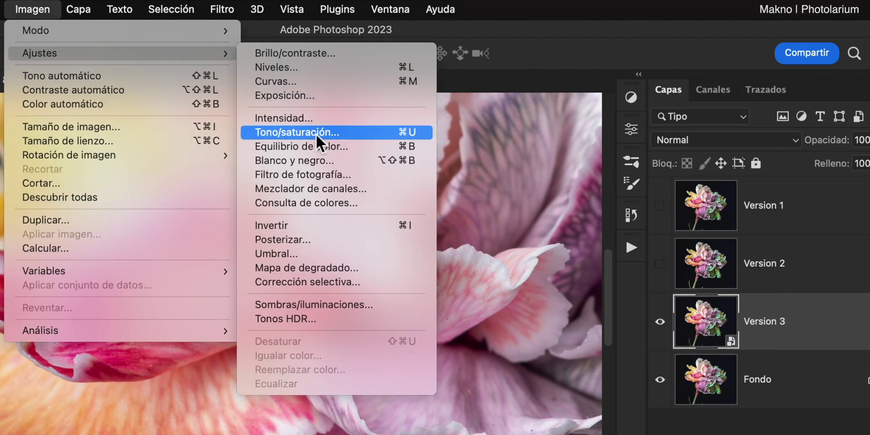
click(316, 159)
click(724, 107)
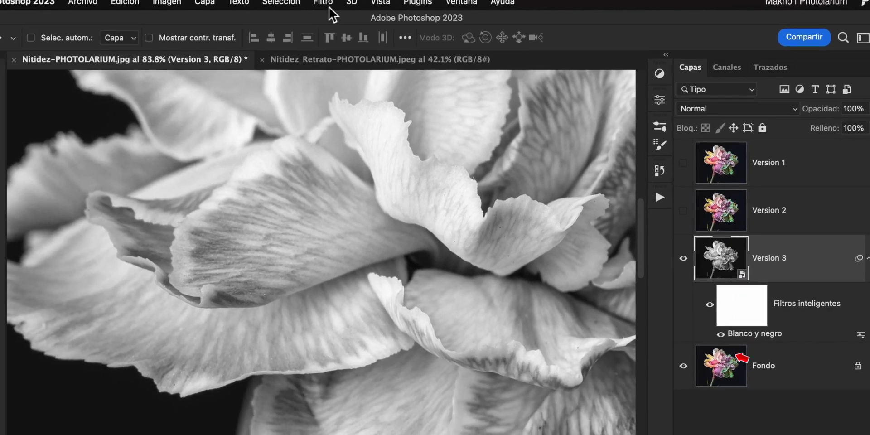
Preview then cancel Paso alto, and hide the Blanco y negro smart filter
click(328, 7)
mouse_move(381, 260)
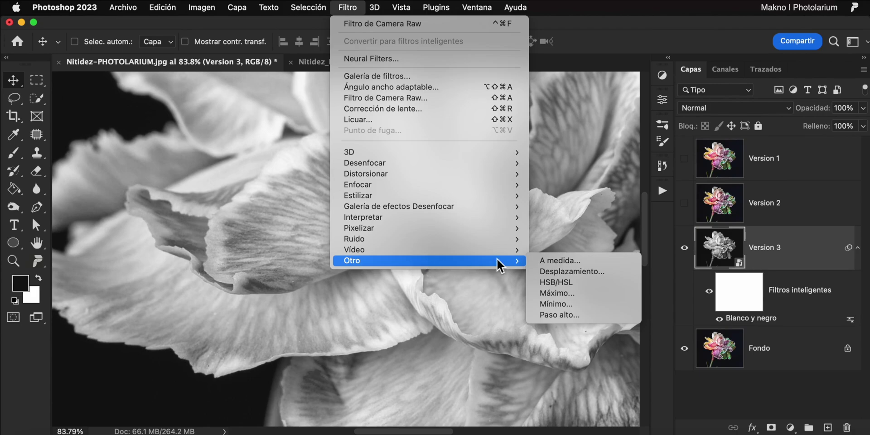
click(597, 317)
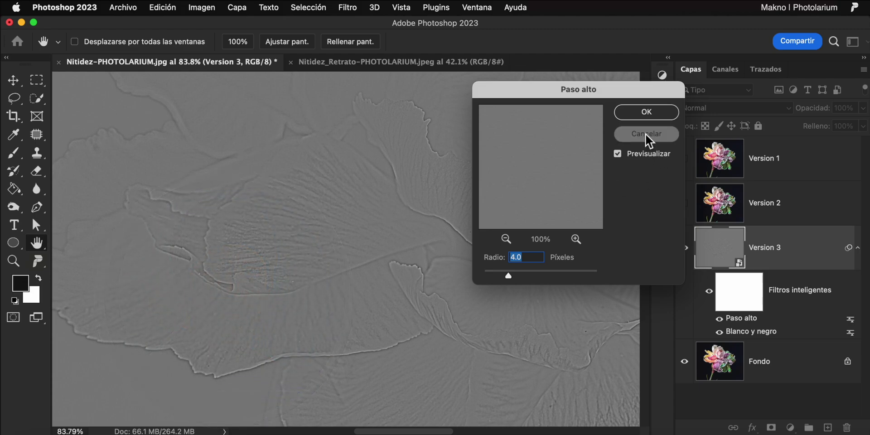
click(645, 133)
click(718, 318)
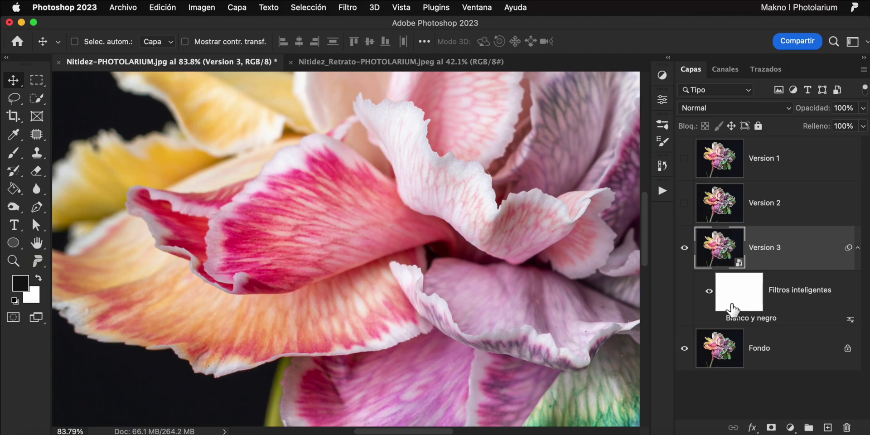
Open the Paso alto filter and set its radius to 3.5 pixels
click(347, 9)
mouse_move(380, 260)
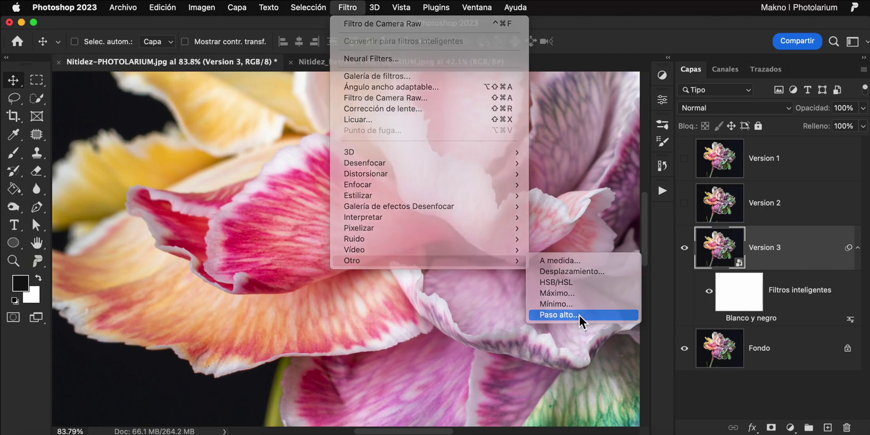
click(579, 314)
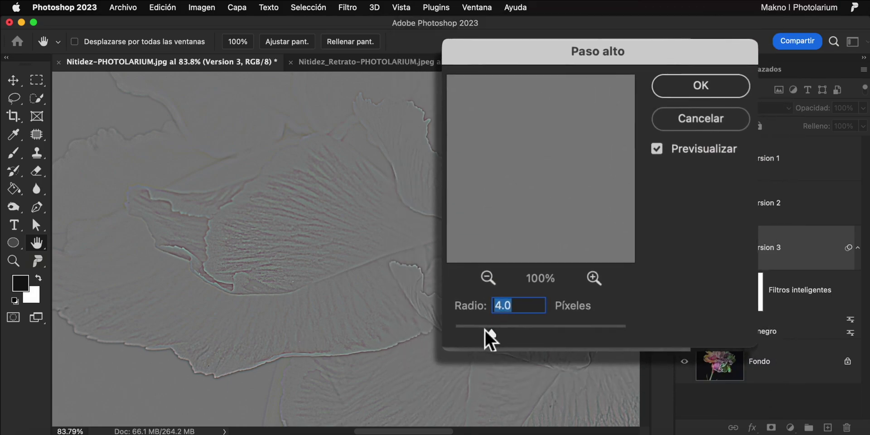
drag(490, 331, 492, 332)
drag(493, 334, 489, 334)
Apply Paso alto, re-enable Blanco y negro, and set Version 3's blend mode to Luz lineal
click(681, 89)
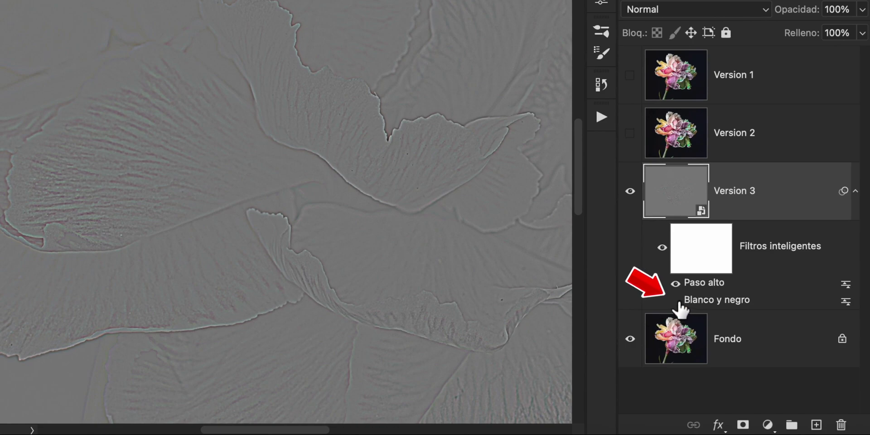
click(675, 301)
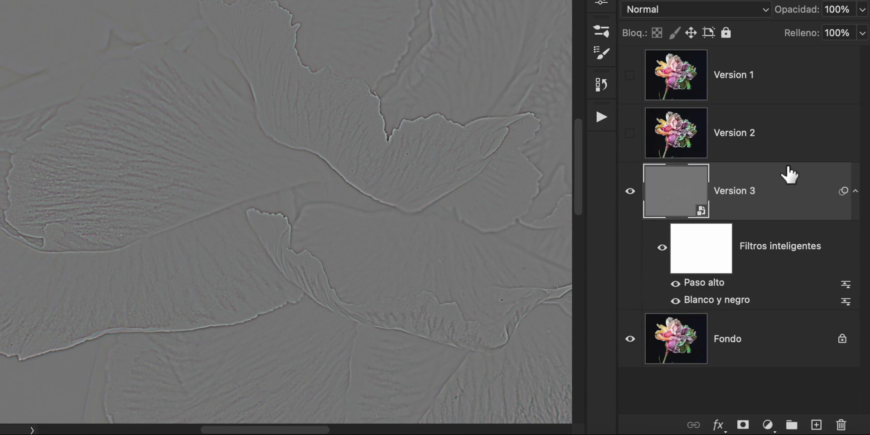
click(717, 10)
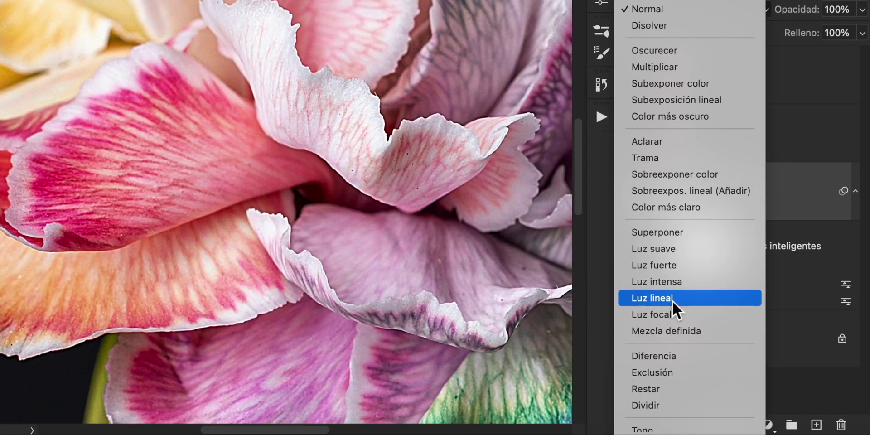
click(672, 301)
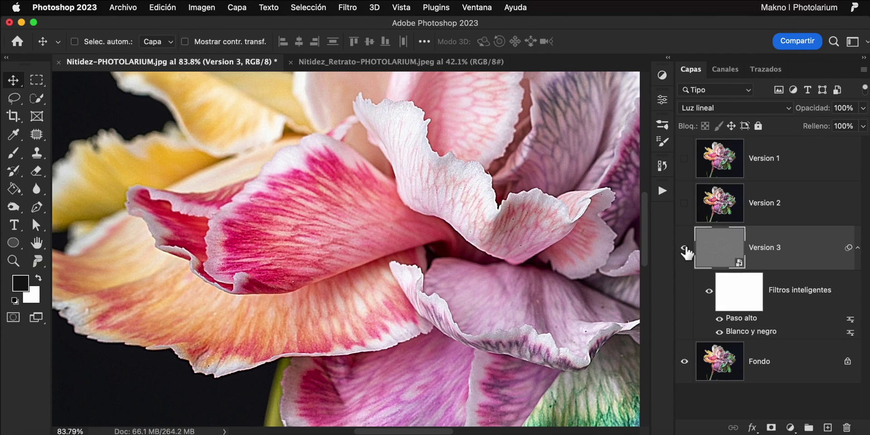
Toggle Version 3 visibility to compare, and confirm Luz lineal via the layer options
click(684, 248)
click(684, 248)
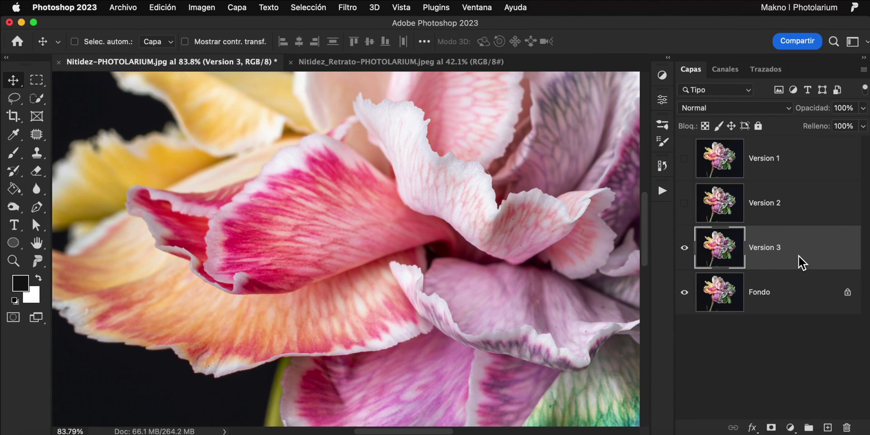
right_click(798, 255)
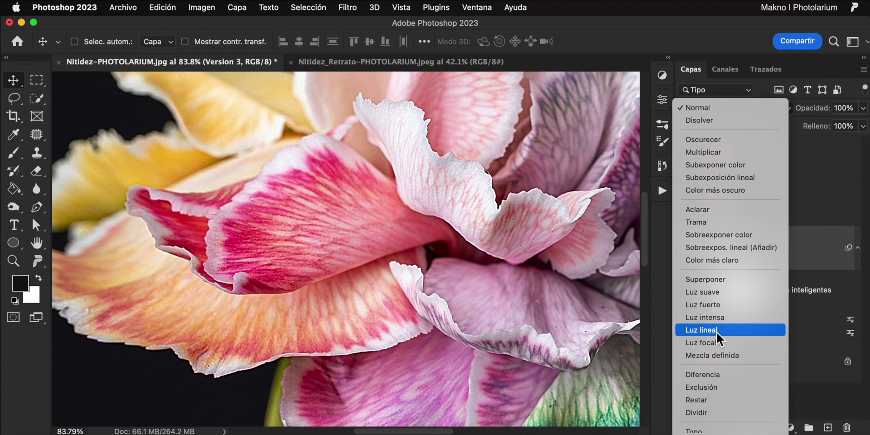
click(716, 331)
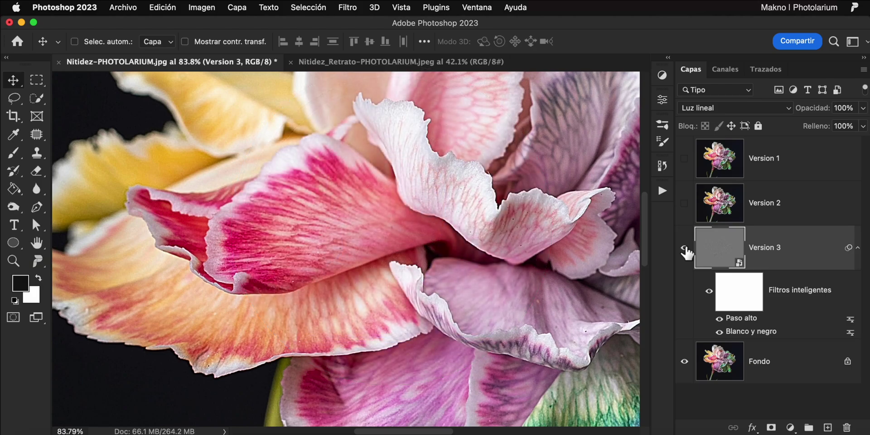
Toggle Version 2 and Version 1 on and off to compare them with Version 3
click(684, 204)
click(684, 203)
click(684, 158)
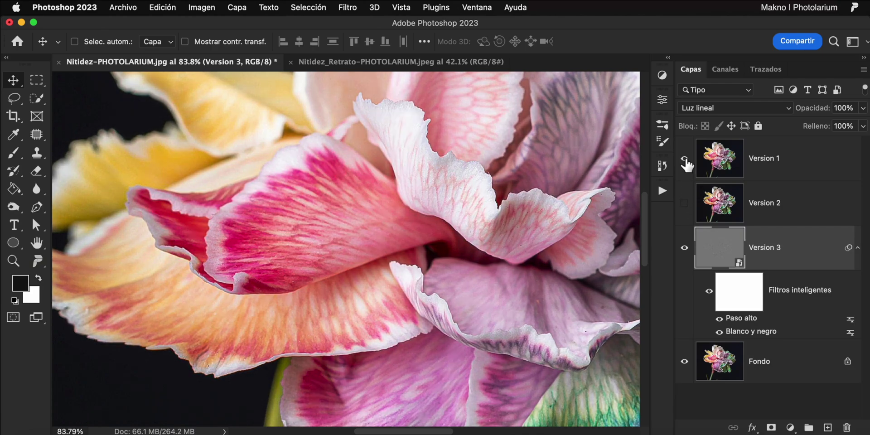
click(685, 158)
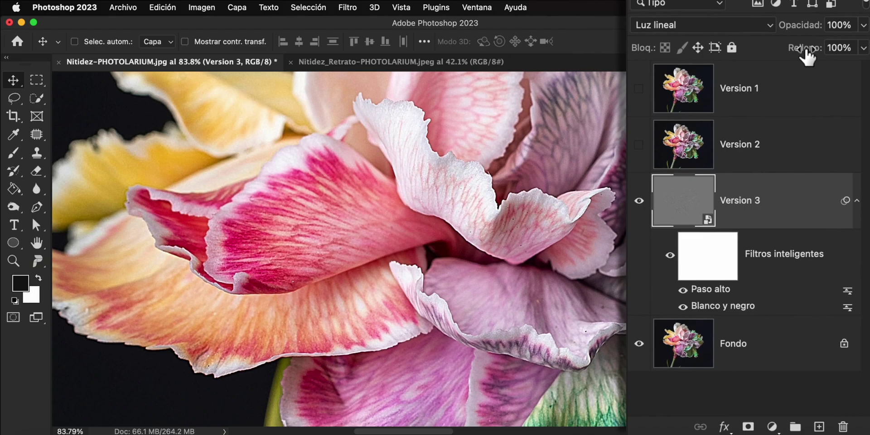
Lower Version 3's fill to 49% and compare the image with and without it
drag(806, 54, 722, 44)
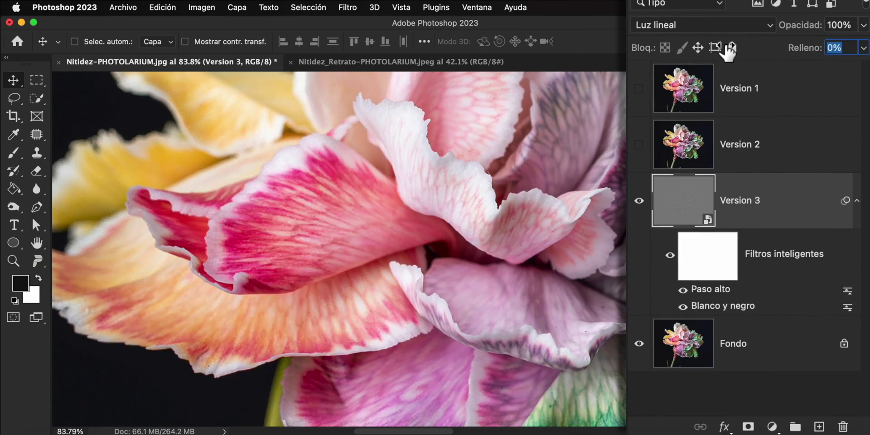
drag(801, 61, 814, 58)
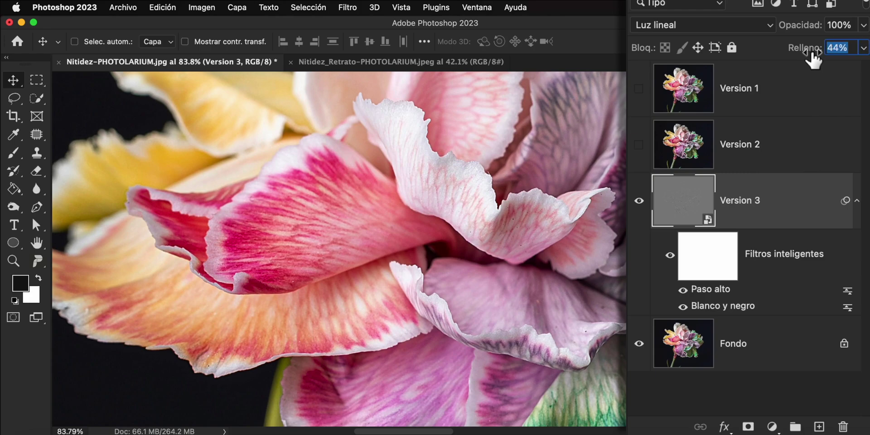
click(638, 201)
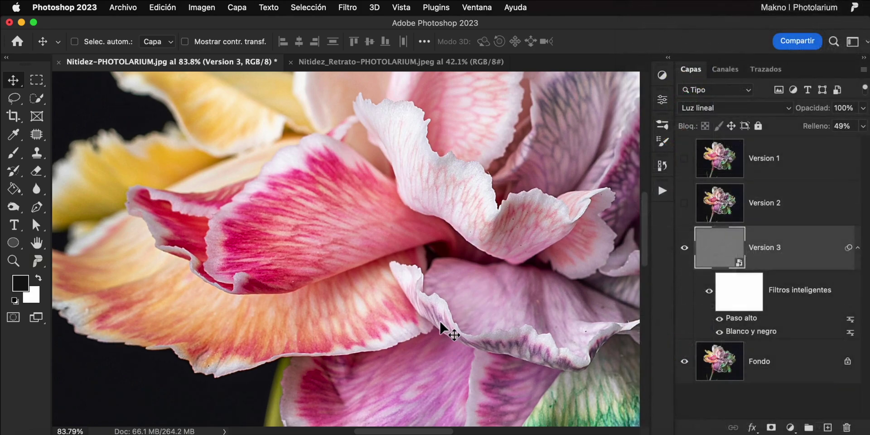
Pan to the yellow petals, zoom the tip to about 197%, and toggle Version 3 to compare
drag(237, 125, 383, 314)
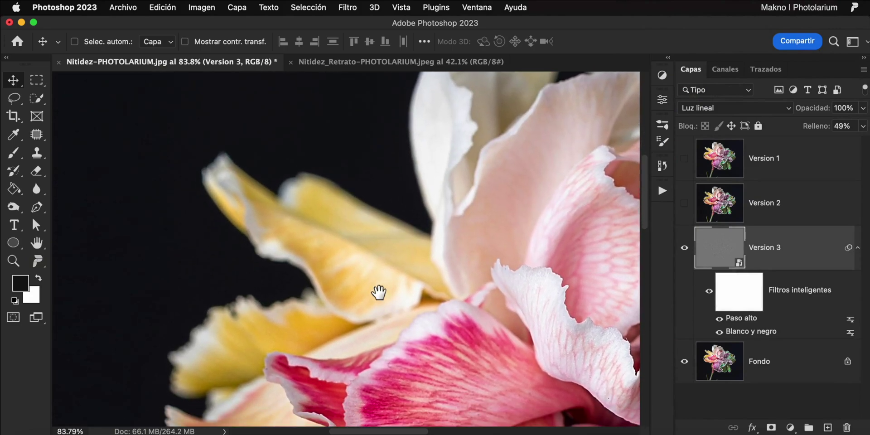
click(684, 249)
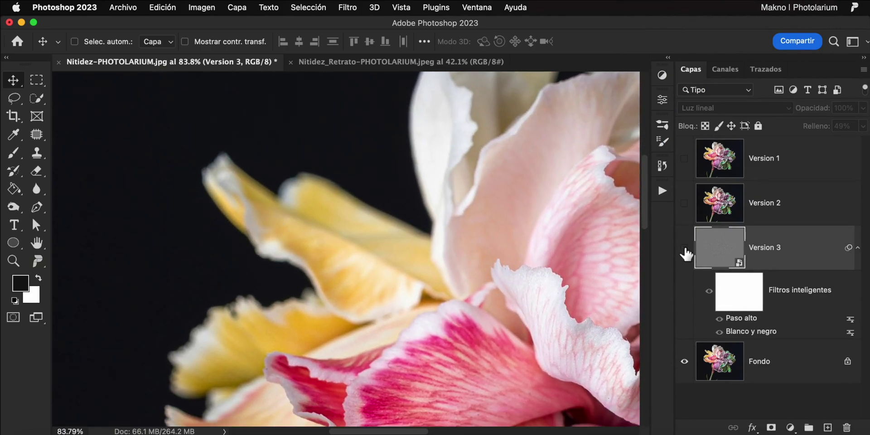
key(z)
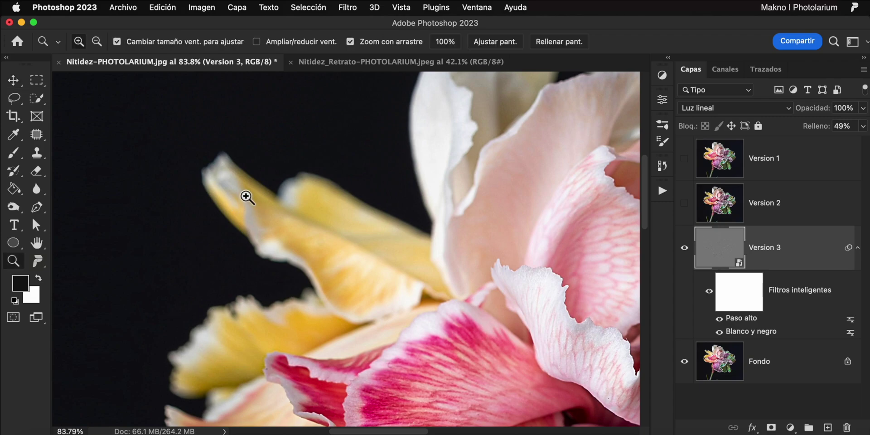
drag(244, 196, 299, 221)
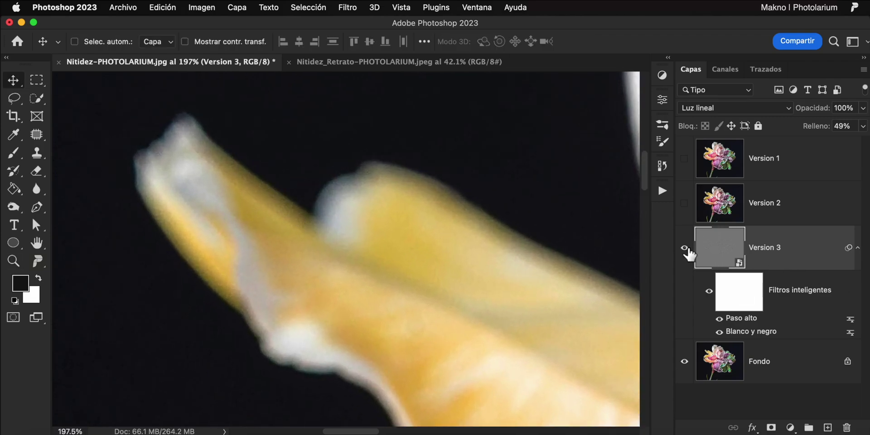
click(684, 248)
click(684, 248)
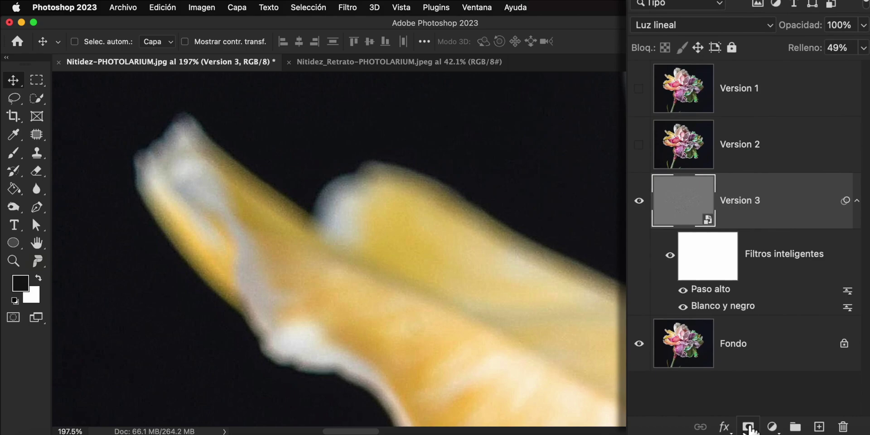
Give Version 3 a black mask via Alt-click Add Layer Mask and pick a 150-pixel Brush
click(748, 427)
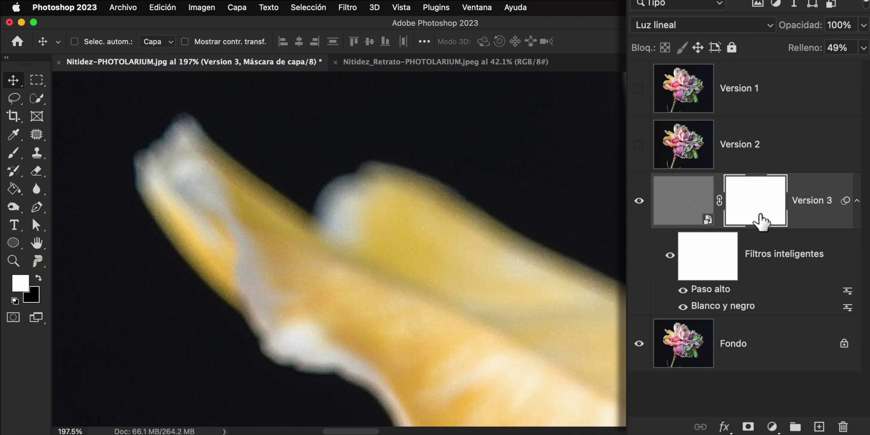
click(201, 7)
click(434, 174)
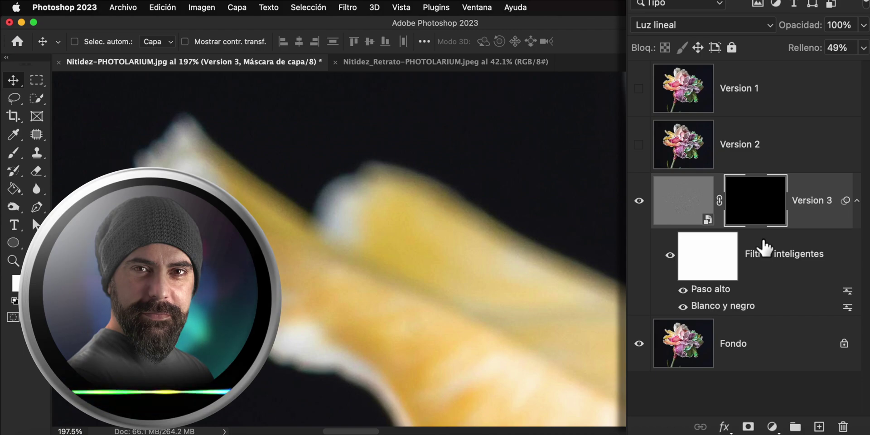
key(ctrl+z)
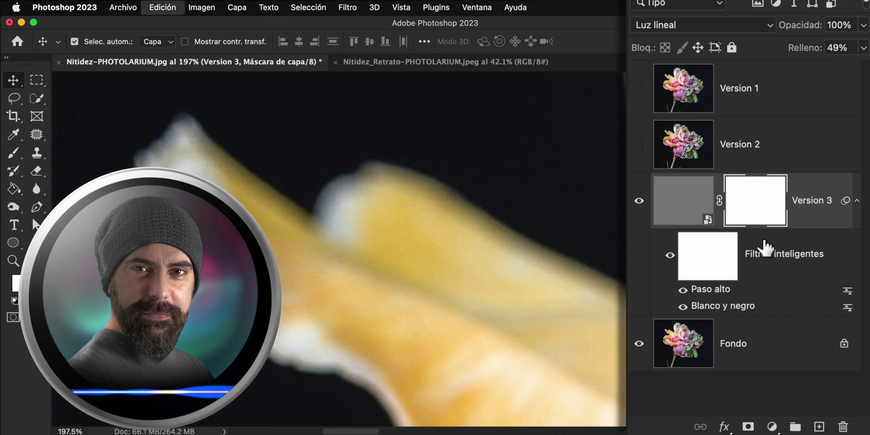
key(ctrl+z)
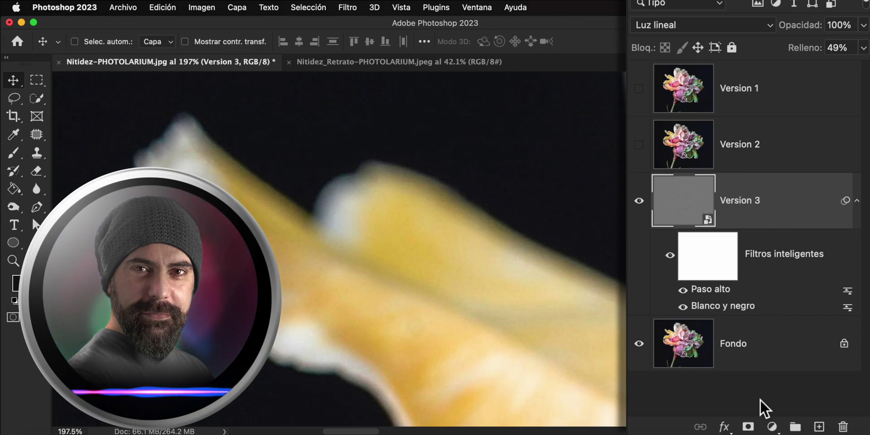
alt+click(748, 427)
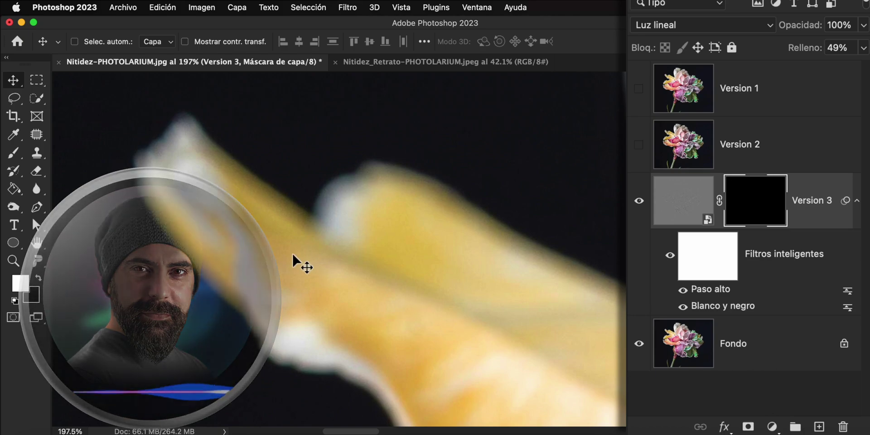
click(15, 154)
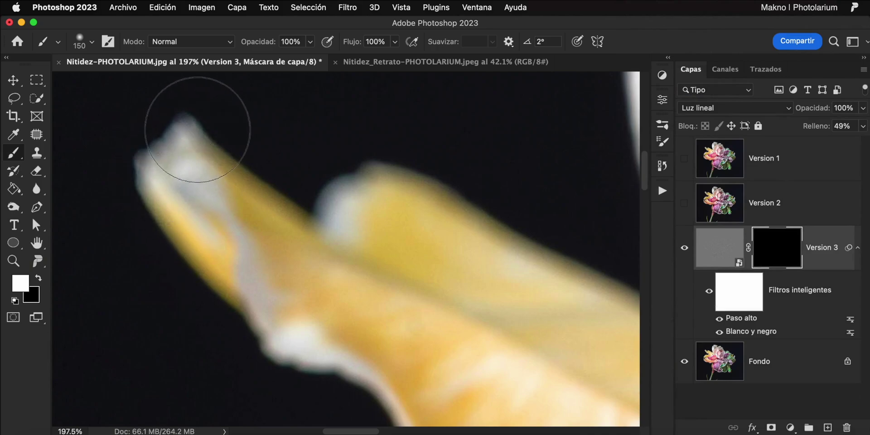
Paint black on the mask to remove the stray sharpening dab at the yellow petal tip
click(155, 194)
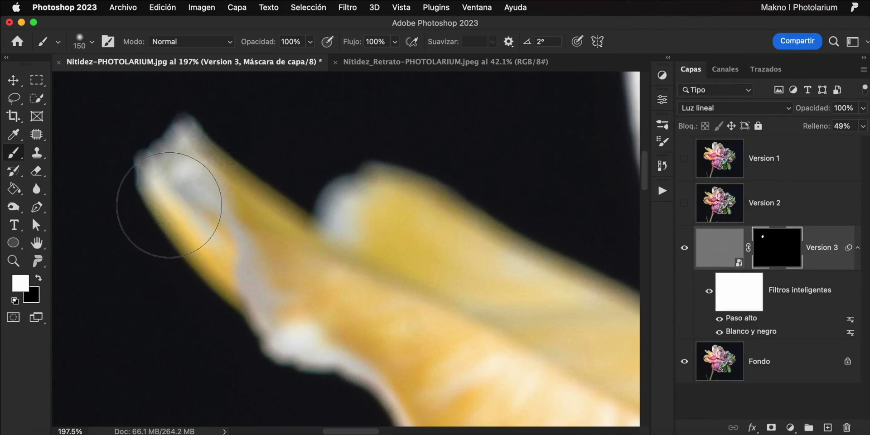
click(38, 277)
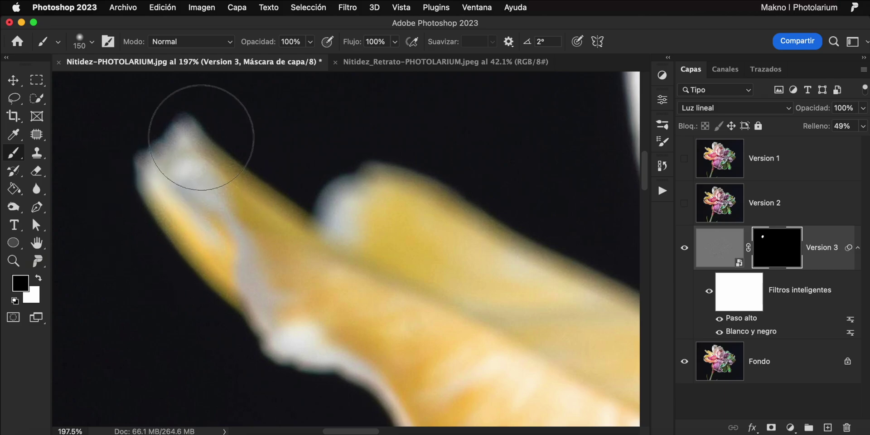
mouse_move(204, 146)
mouse_down()
mouse_move(184, 155)
mouse_move(204, 184)
mouse_up()
Paint white over the central pink petal to reveal sharpening only there
drag(357, 264, 393, 272)
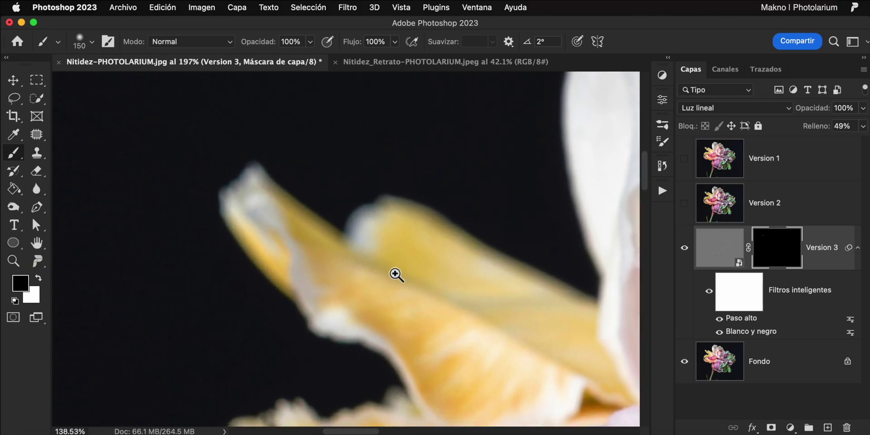
scroll(489, 351, down, 3)
mouse_move(489, 351)
mouse_down()
mouse_move(317, 206)
mouse_move(352, 259)
mouse_up()
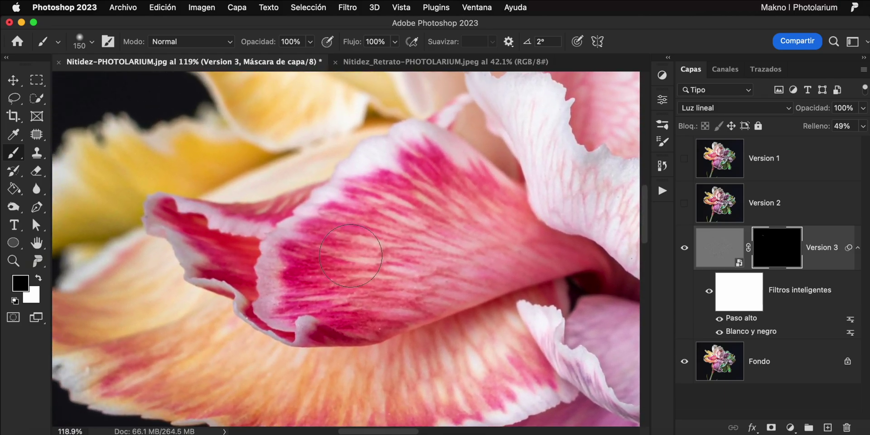
click(39, 278)
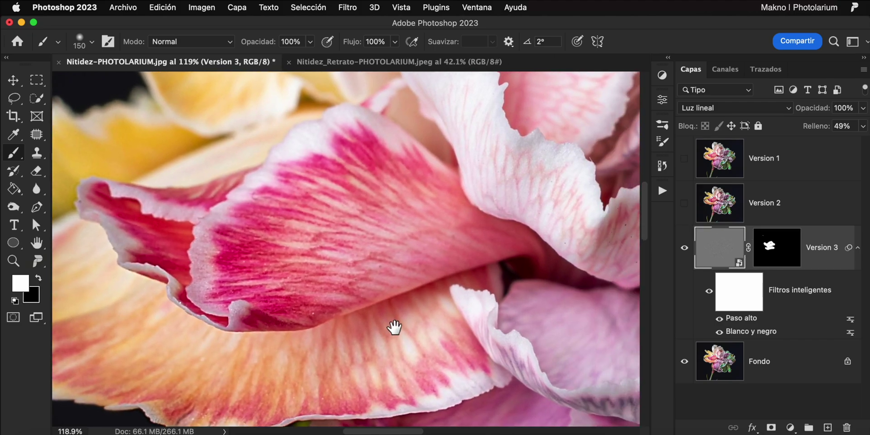
drag(394, 327, 392, 327)
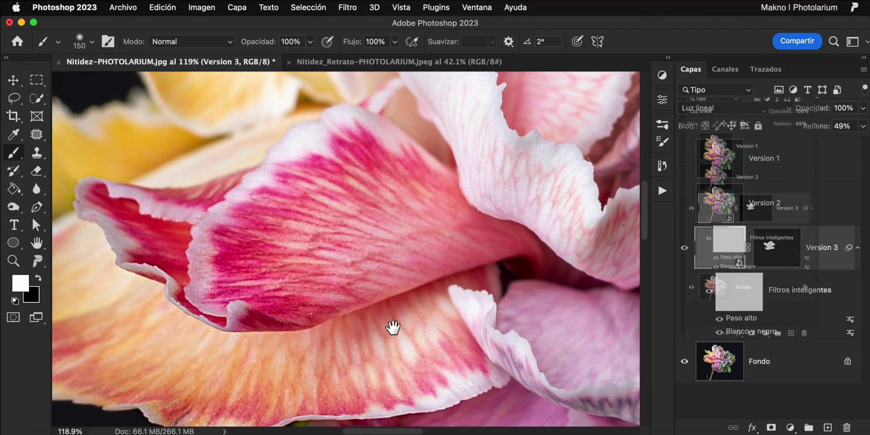
click(776, 248)
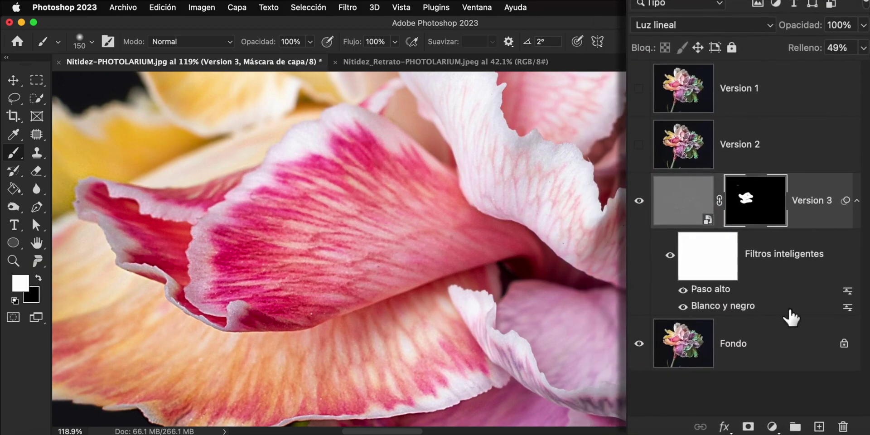
double_click(713, 292)
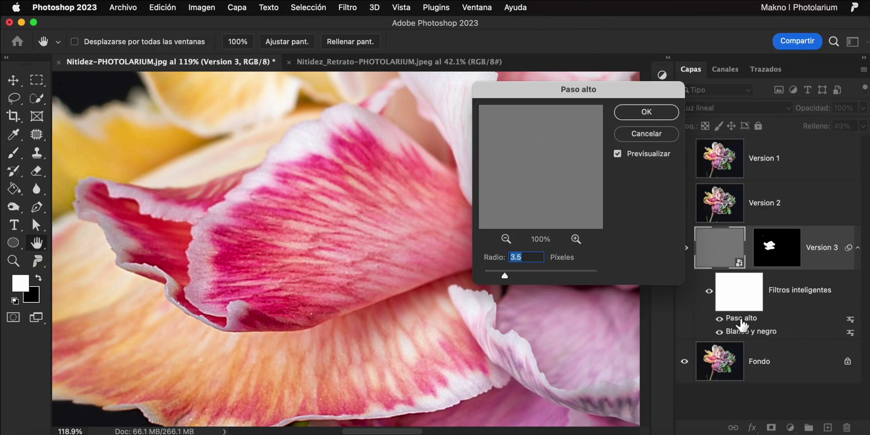
mouse_move(505, 275)
mouse_down()
mouse_move(514, 277)
mouse_move(507, 278)
mouse_up()
click(644, 137)
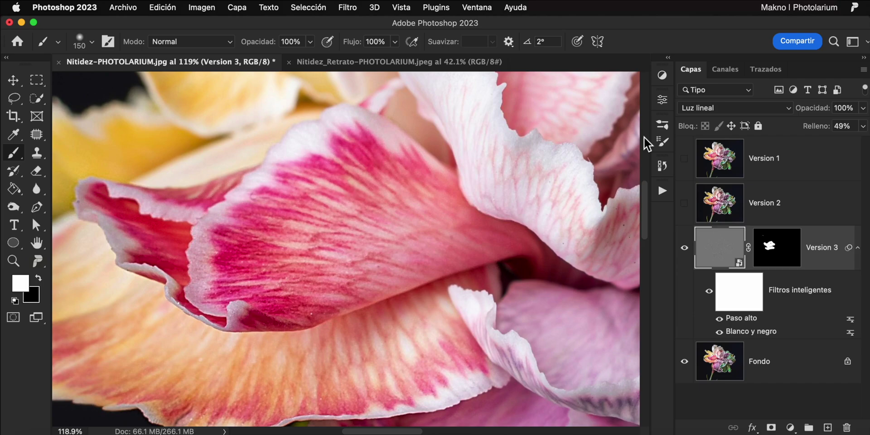
Split Version 3's Capa subyacente black slider to 23/128 in Estilo de capa and apply
double_click(825, 241)
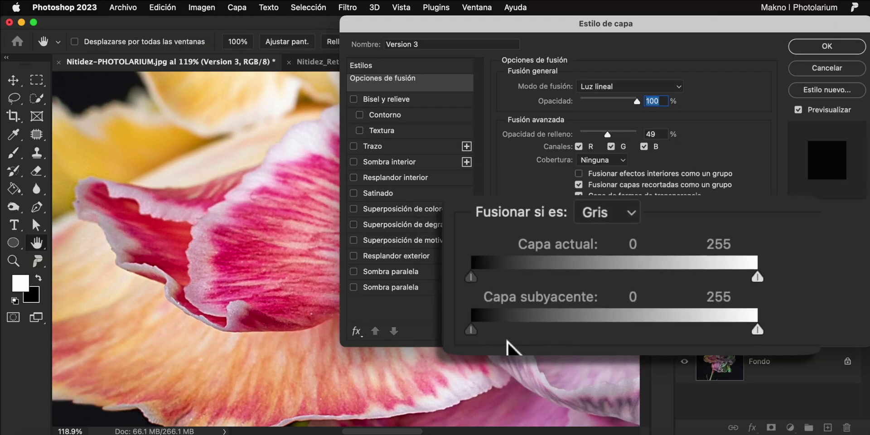
key(alt)
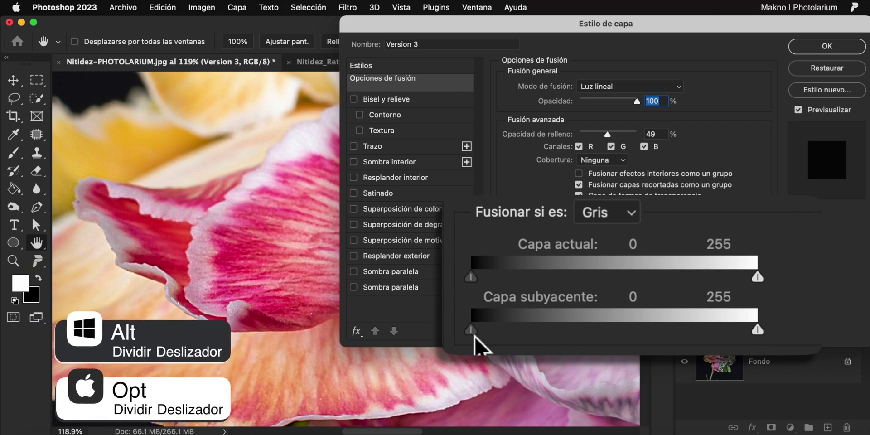
drag(474, 335, 617, 348)
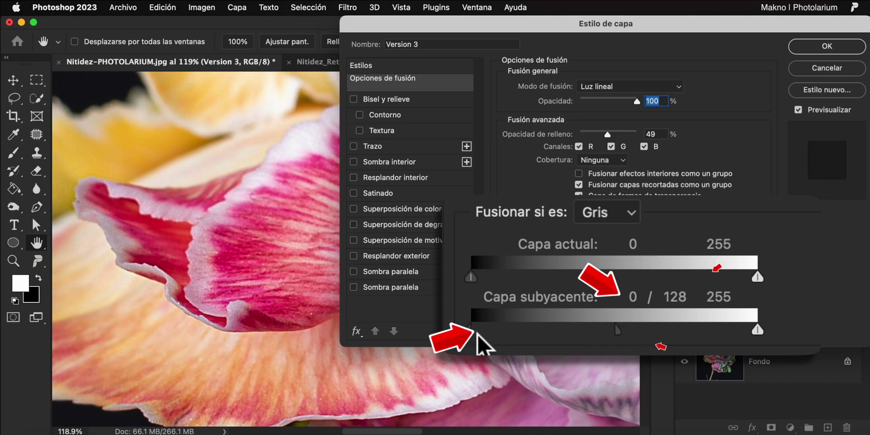
drag(470, 332, 498, 337)
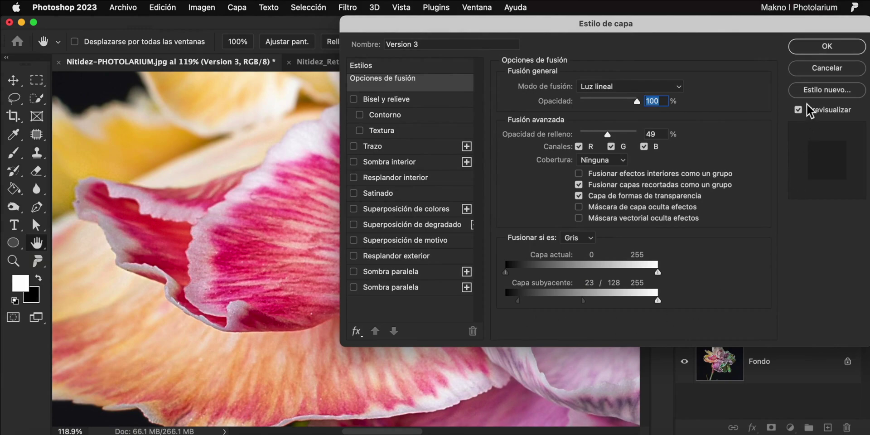
click(825, 46)
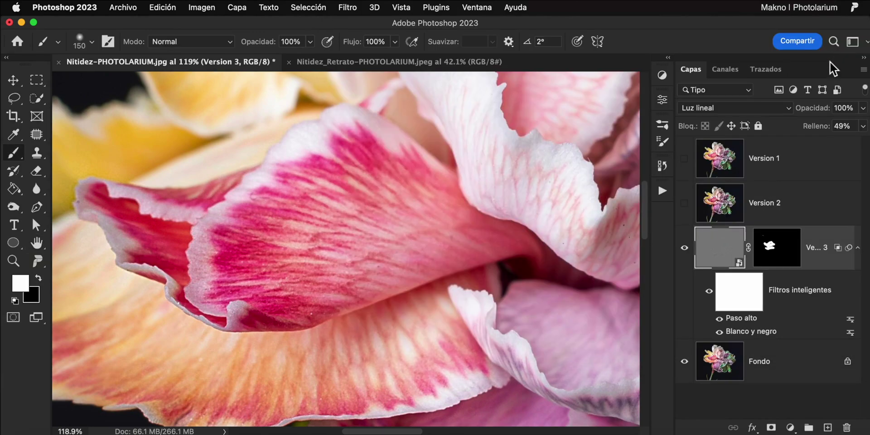
Compare Version 3 once more, collapse its smart filters, and switch to Nitidez_Retrato-PHOTOLARIUM
click(684, 247)
key(v)
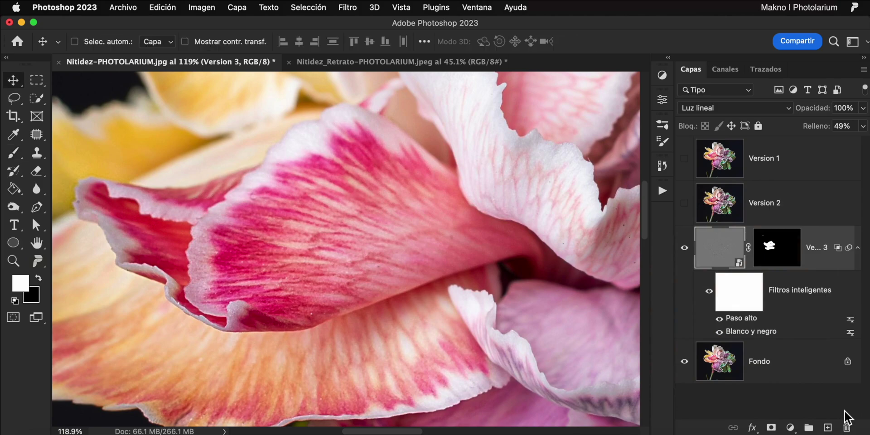
click(858, 248)
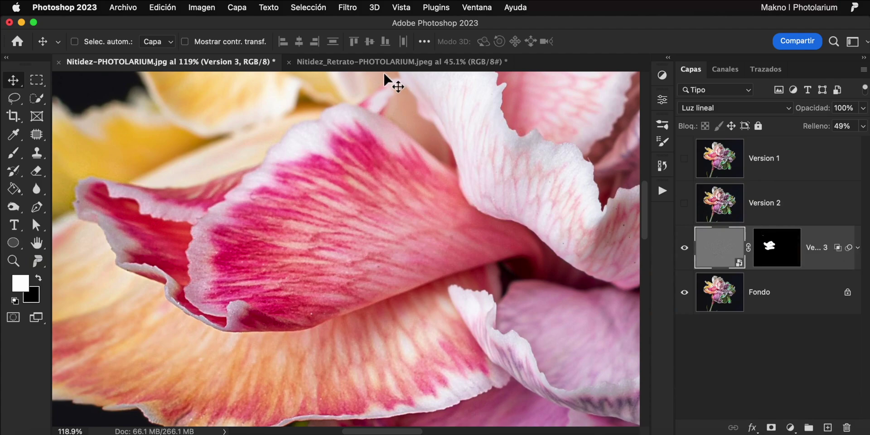
click(372, 64)
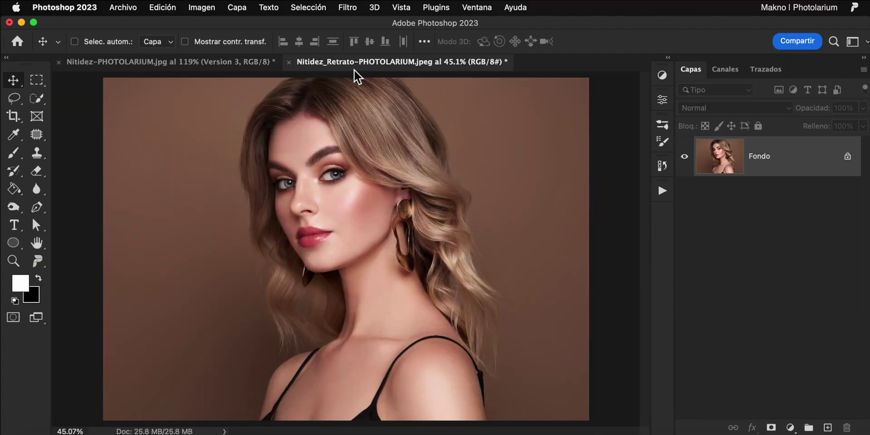
Play the Nitidez - PHOTOLARIUM action from the Acciones panel to build the masked Luz lineal layer
key(shift+r)
key(shift+r)
click(475, 8)
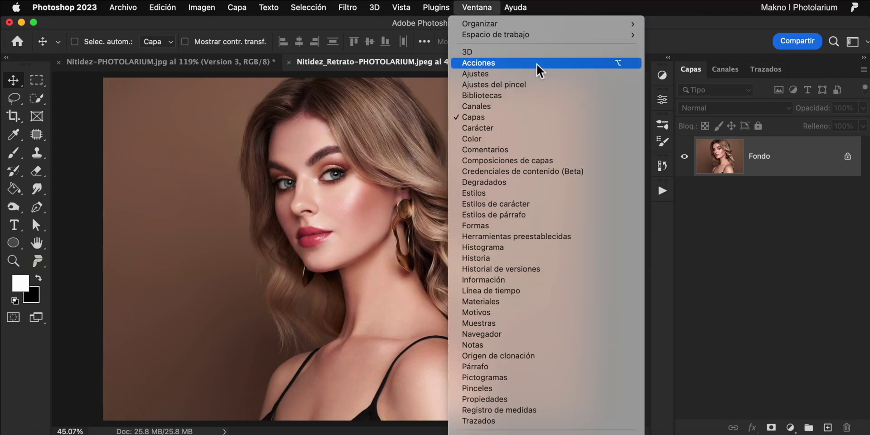
click(548, 66)
click(486, 247)
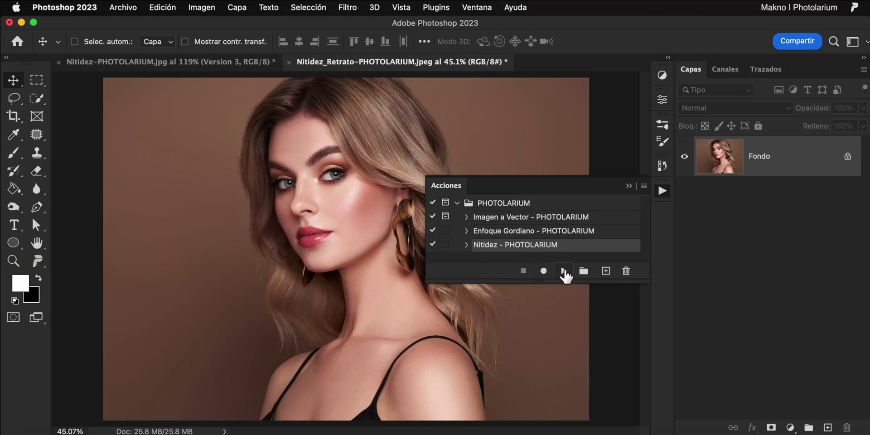
click(565, 271)
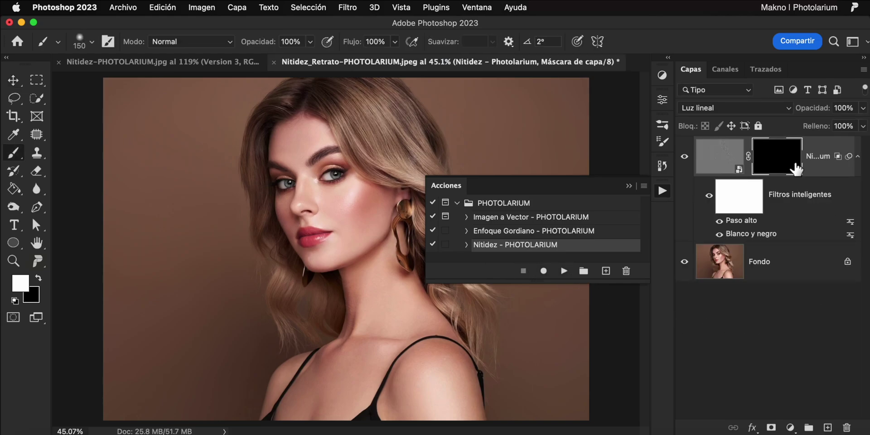
click(628, 185)
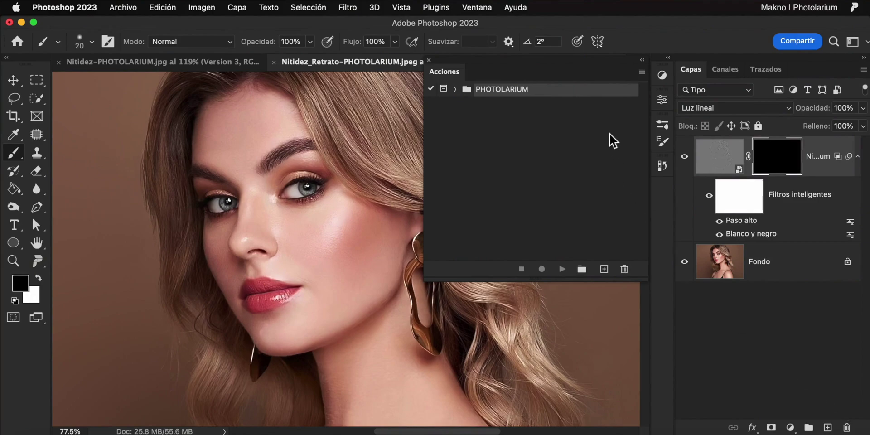
Load Nitidez - PHOTOLARIUM.atn from Descargas via Cargar acciones and select its action
click(642, 72)
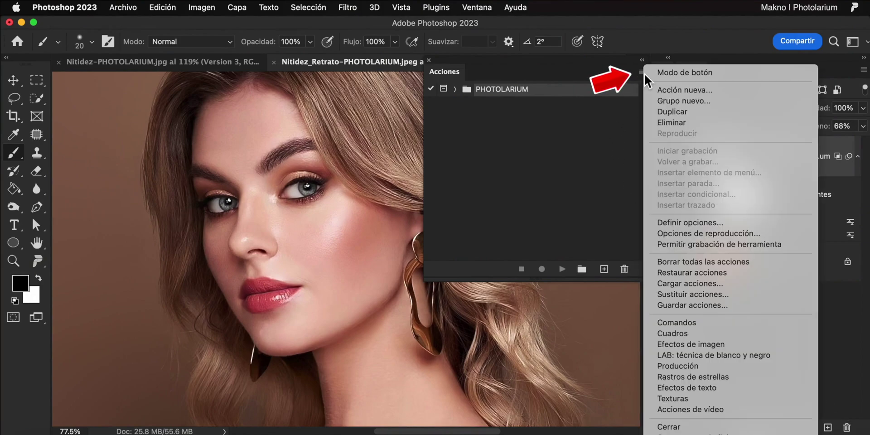
click(672, 284)
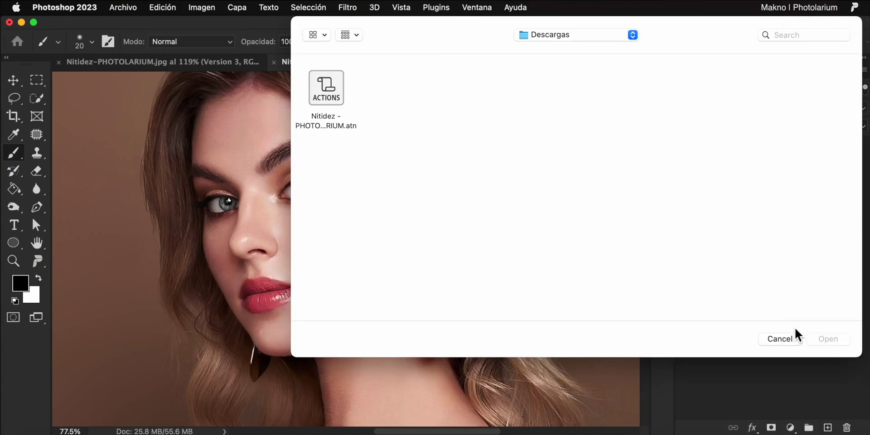
click(322, 97)
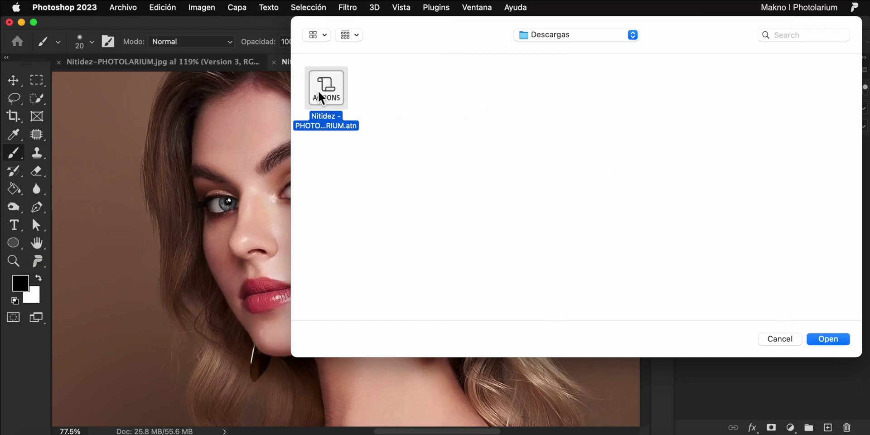
click(828, 339)
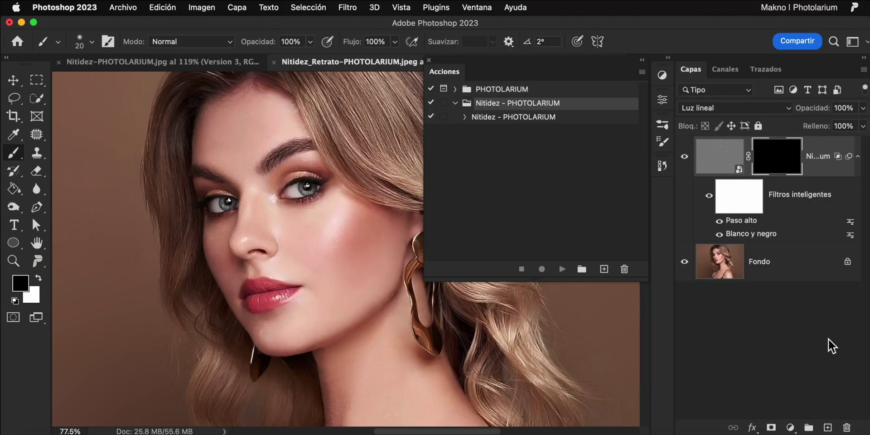
click(488, 119)
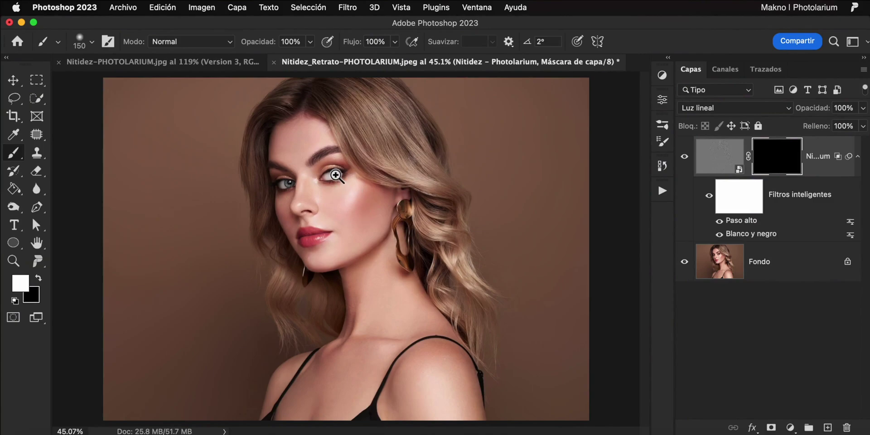
Paint white on the mask over both eyes, the nose and the lips with a small brush
mouse_move(339, 179)
mouse_down()
mouse_move(388, 218)
mouse_move(380, 210)
mouse_up()
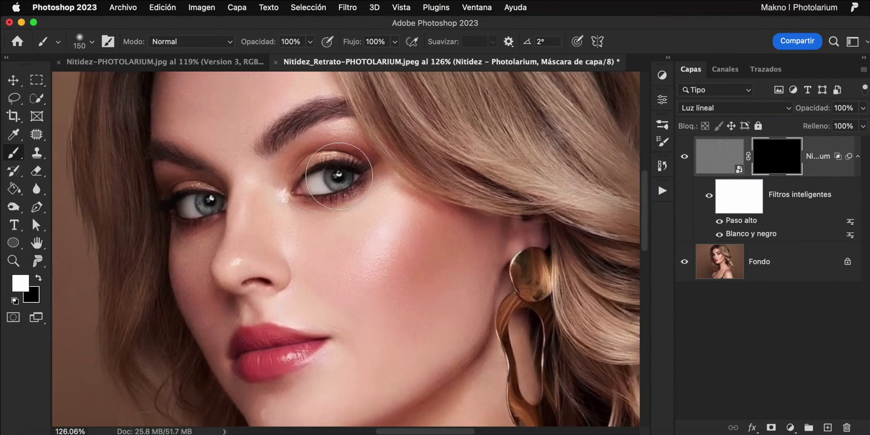
key(bracketleft)
key(bracketleft)
key(bracketleft)
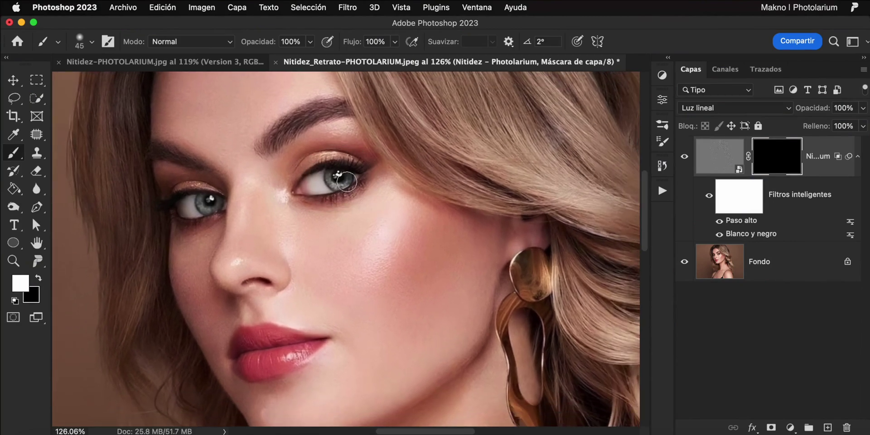
drag(346, 182, 335, 177)
key(bracketleft)
key(bracketleft)
key(bracketleft)
drag(195, 199, 219, 201)
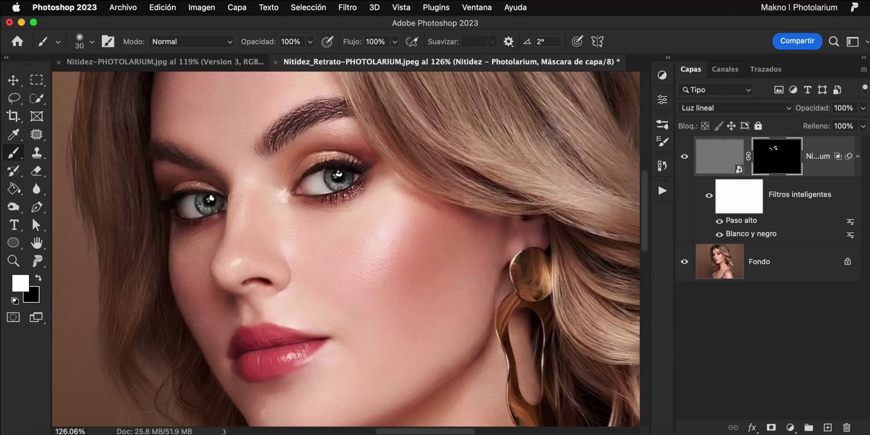
drag(210, 263, 291, 288)
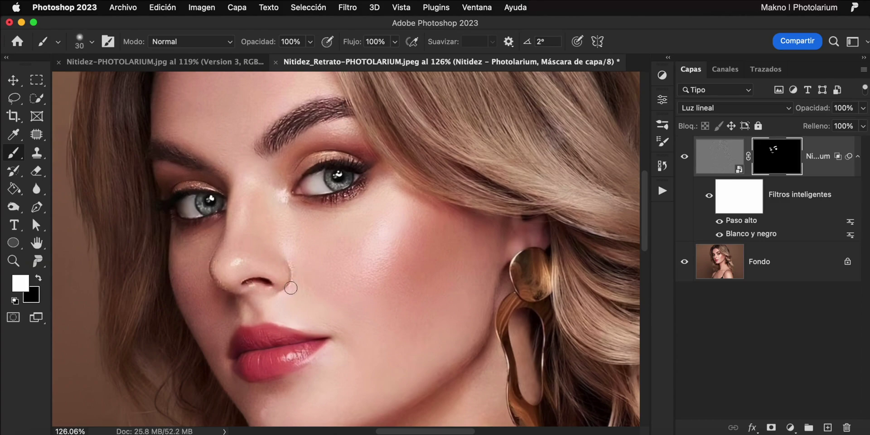
key(bracketright)
drag(234, 356, 322, 347)
Enlarge the brush and paint the face and hair white into the mask
scroll(407, 272, down, 5)
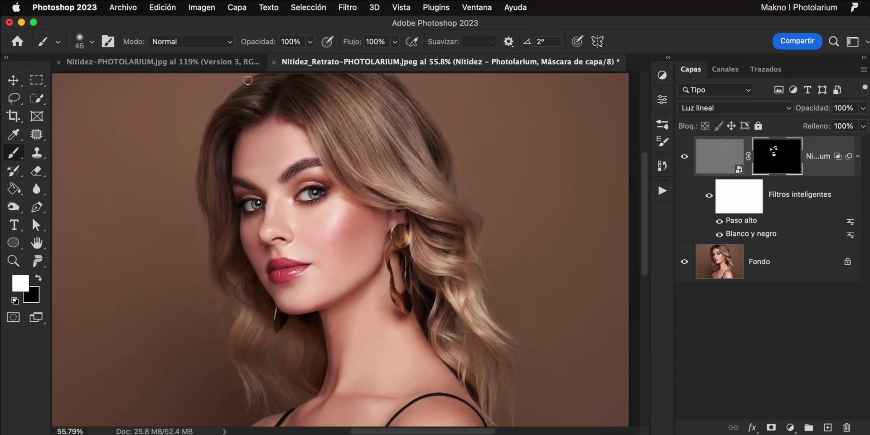
key(bracketright)
key(bracketright)
key(bracketright)
mouse_move(318, 101)
mouse_down()
mouse_move(322, 131)
mouse_move(423, 144)
mouse_move(431, 244)
mouse_move(488, 377)
mouse_up()
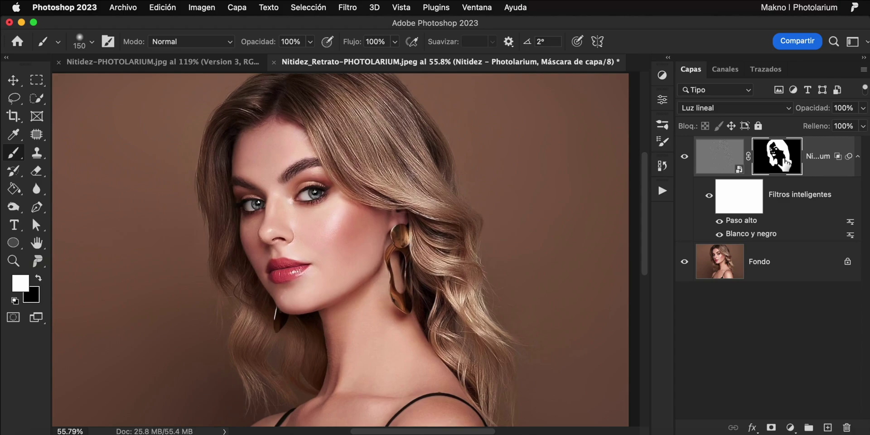
View the mask alone, then set its Desvanecer (Feather) to 6.0 px in Propiedades
alt+click(784, 161)
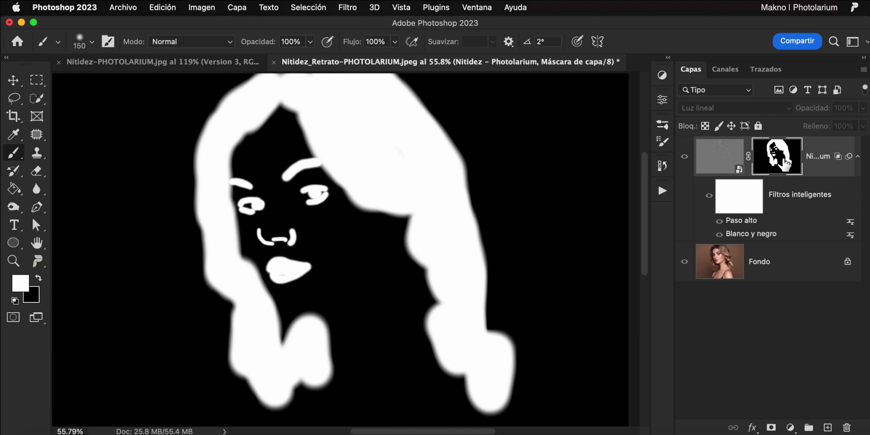
double_click(783, 162)
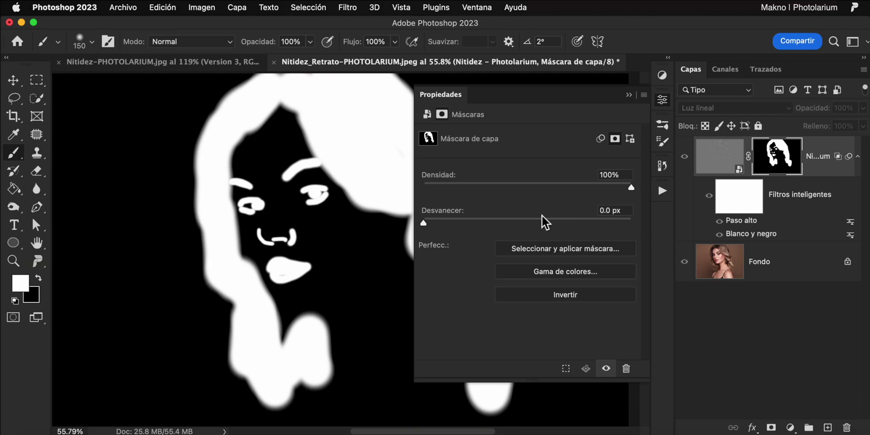
drag(426, 222, 490, 223)
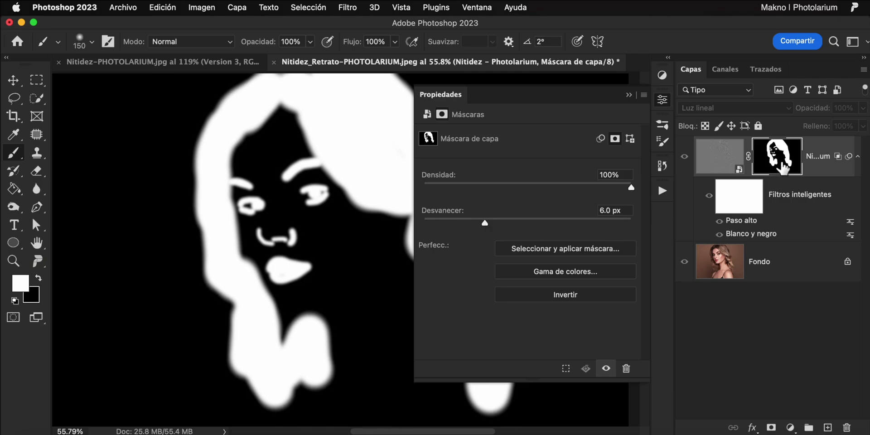
Lower the portrait sharpening layer's fill to 68%
click(721, 162)
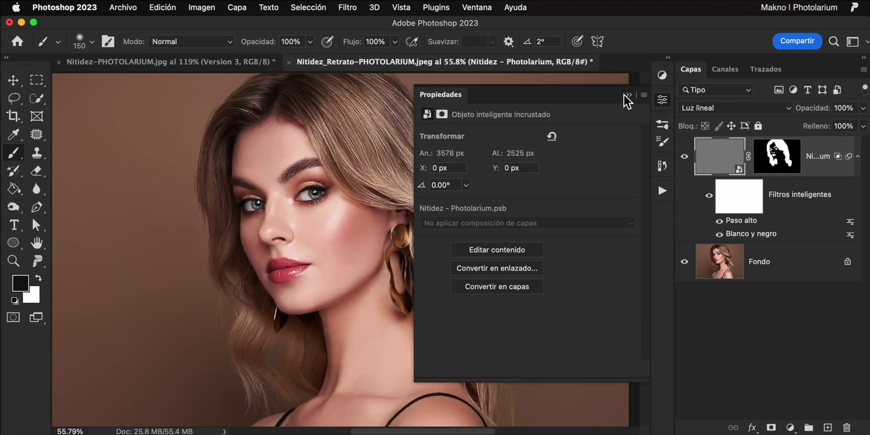
click(630, 95)
scroll(365, 202, up, 5)
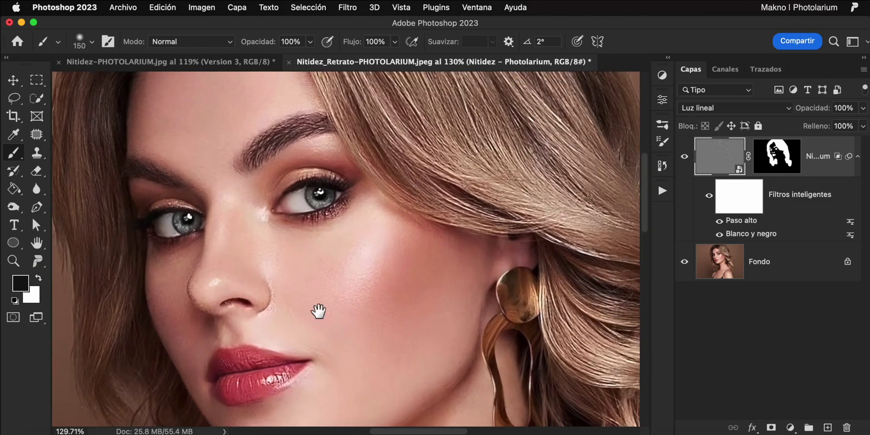
scroll(316, 310, down, 2)
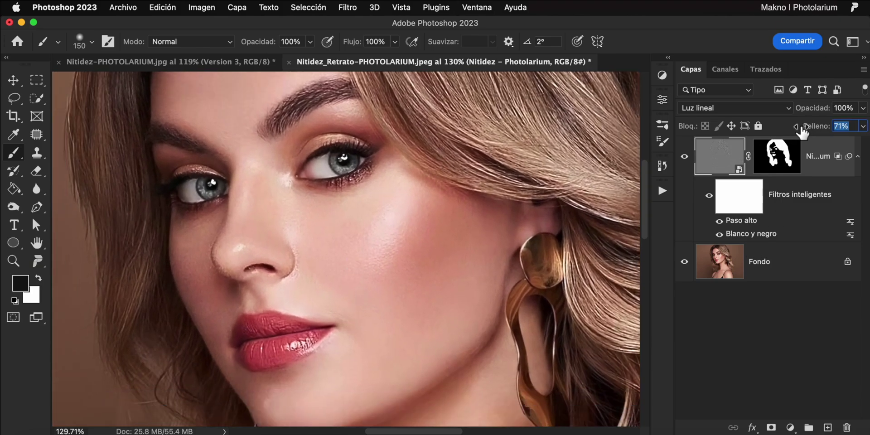
mouse_move(805, 127)
mouse_down()
mouse_move(794, 129)
mouse_move(802, 129)
mouse_up()
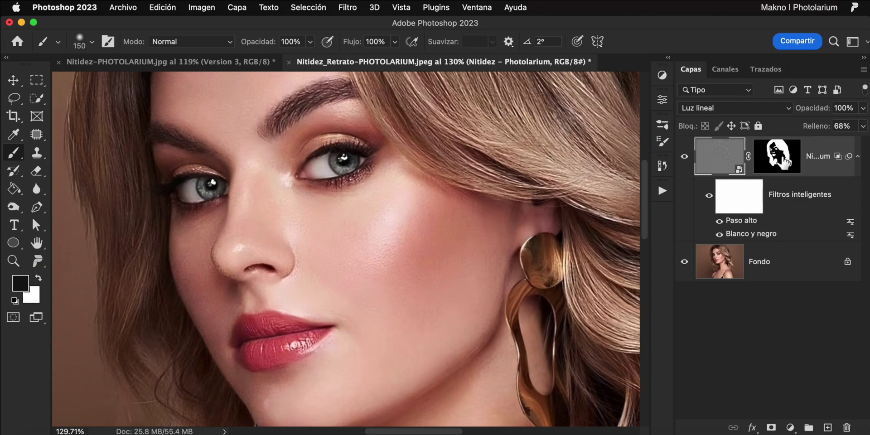
Refine the sharpening layer mask beside the nose and cheek with a small black/white brush
click(782, 159)
key(x)
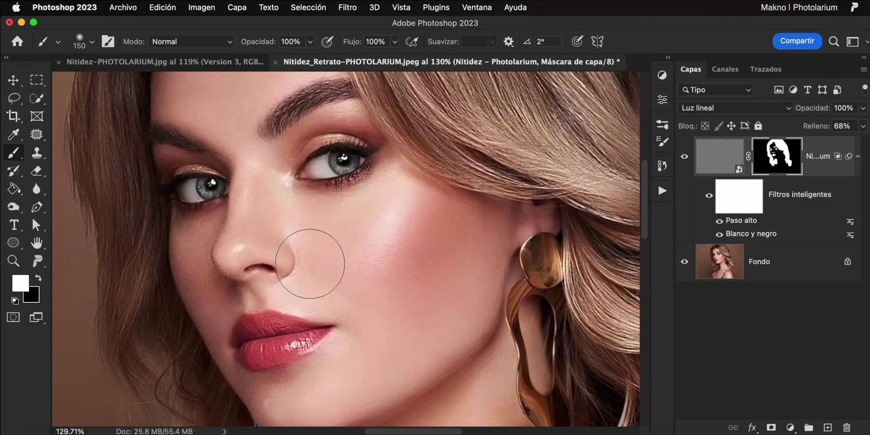
key(bracketleft)
key(bracketleft)
key(bracketleft)
key(bracketleft)
key(bracketleft)
key(bracketleft)
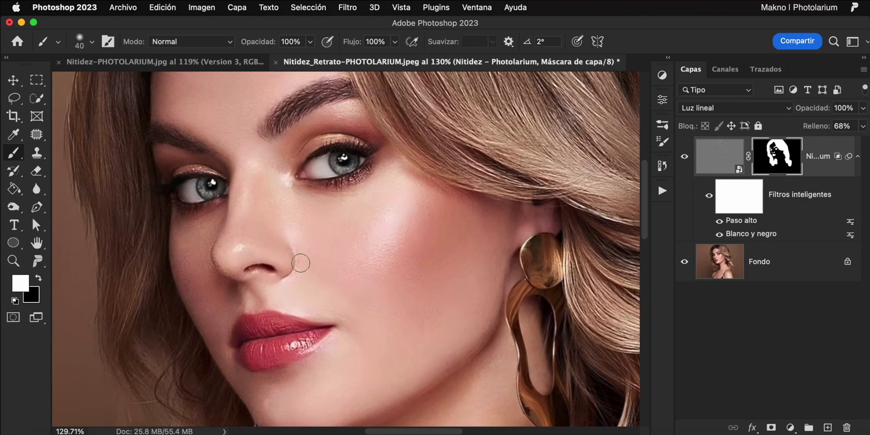
key(bracketleft)
key(bracketleft)
key(x)
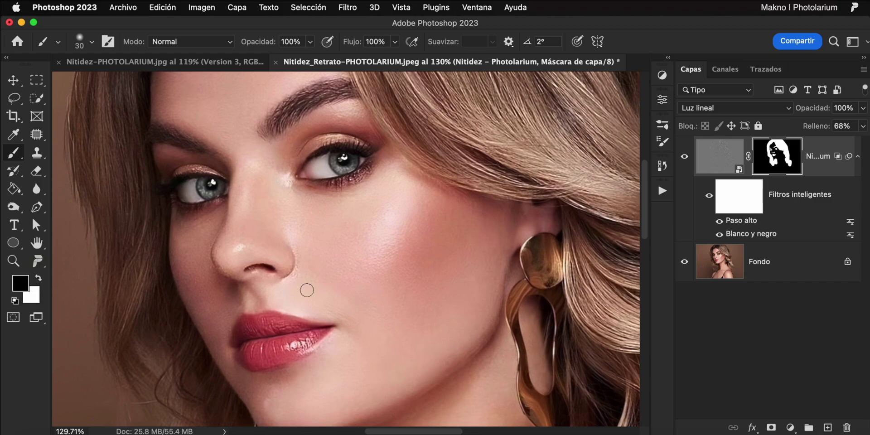
key(x)
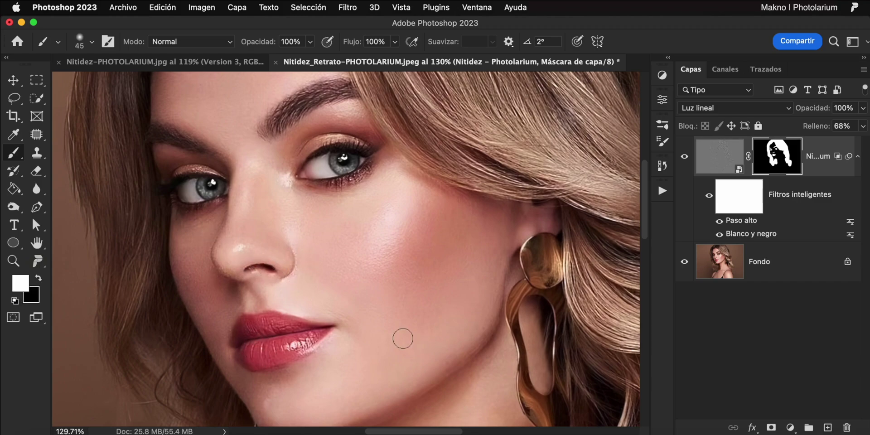
scroll(453, 294, down, 3)
key(bracketleft)
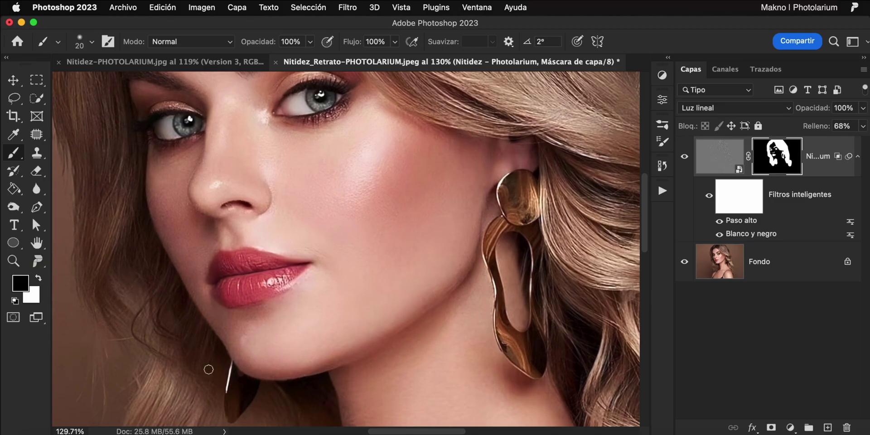
key(super+0)
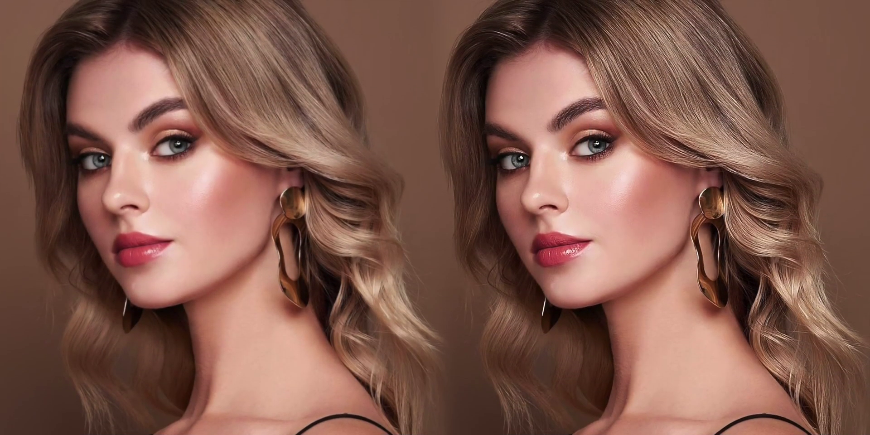